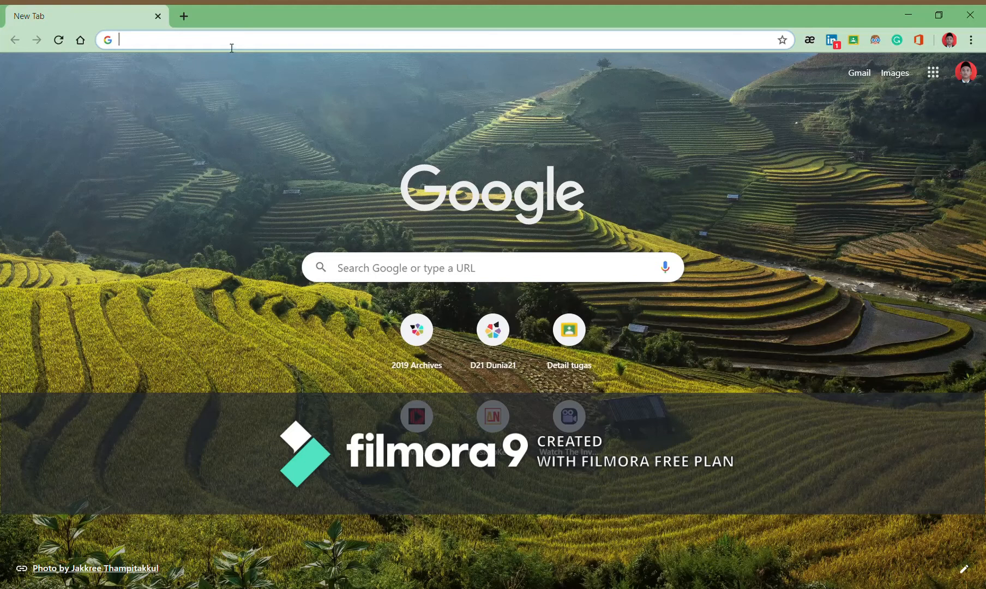
Load the local MY-SPP app at localhost/Proyek Akhir Web/app-spp/public in Chrome
{"action": "type", "text": "loca"}
{"action": "key", "text": "Return"}
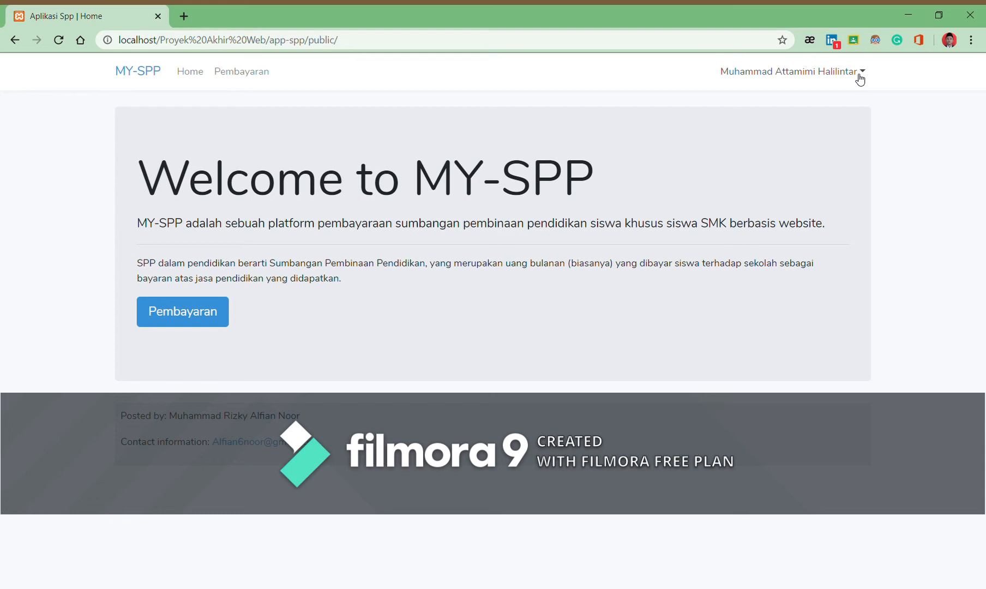
Log out of the current account and open the Login form with the Username field focused
{"action": "left_click", "coordinate": [859, 80]}
{"action": "left_click", "coordinate": [811, 103]}
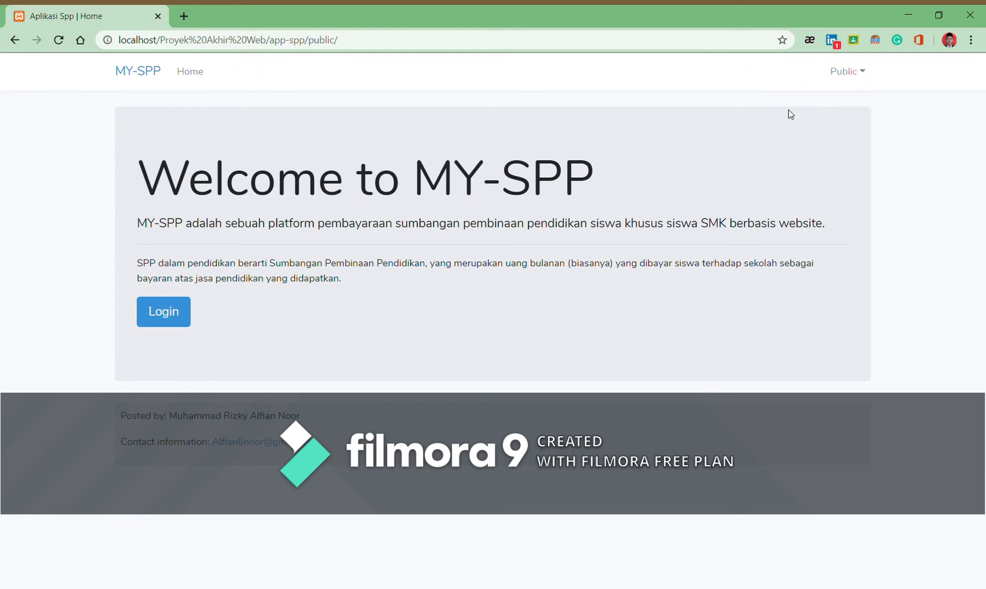
{"action": "left_click", "coordinate": [174, 322]}
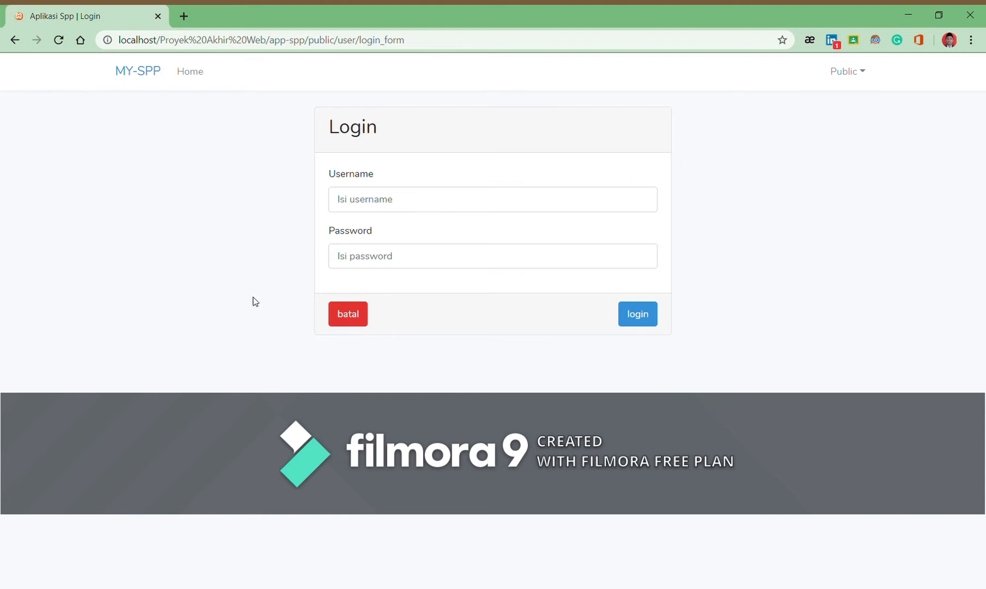
{"action": "left_click", "coordinate": [391, 203]}
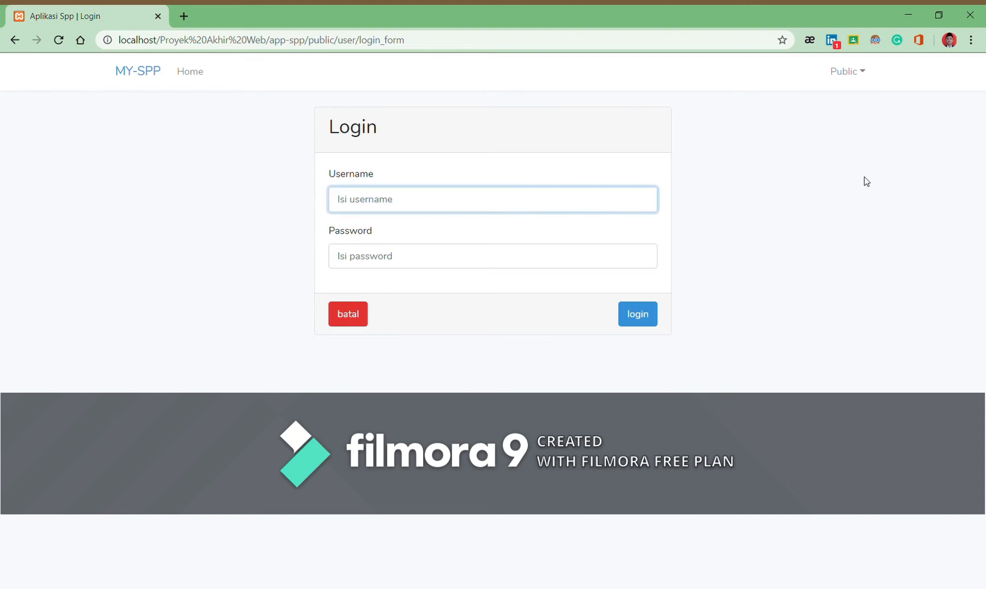
{"action": "key", "text": "alt+Tab"}
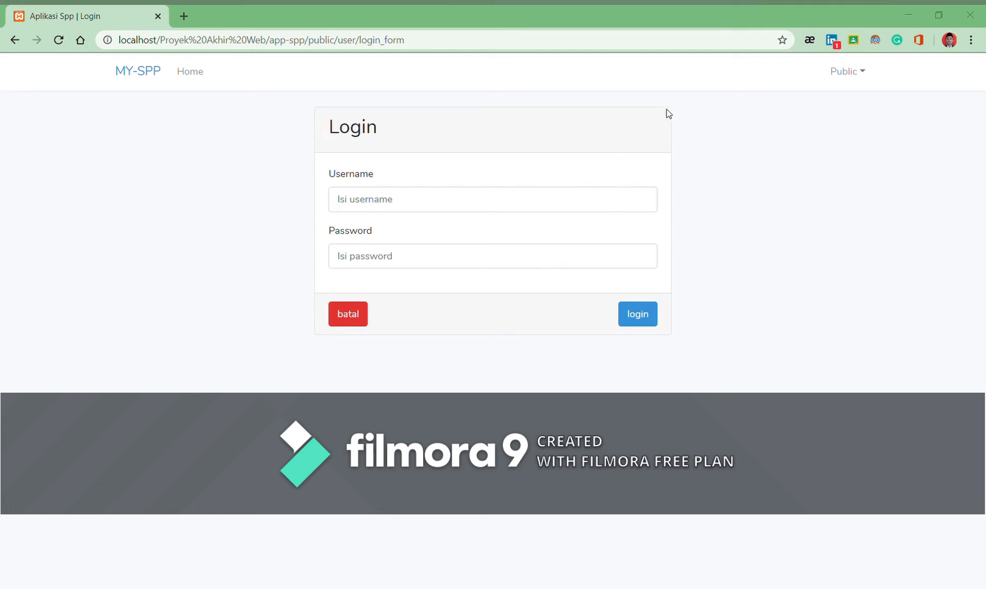
Sign in with the pasted student username, its last digit corrected, and the account password
{"action": "left_click", "coordinate": [691, 79]}
{"action": "key", "text": "ctrl+v"}
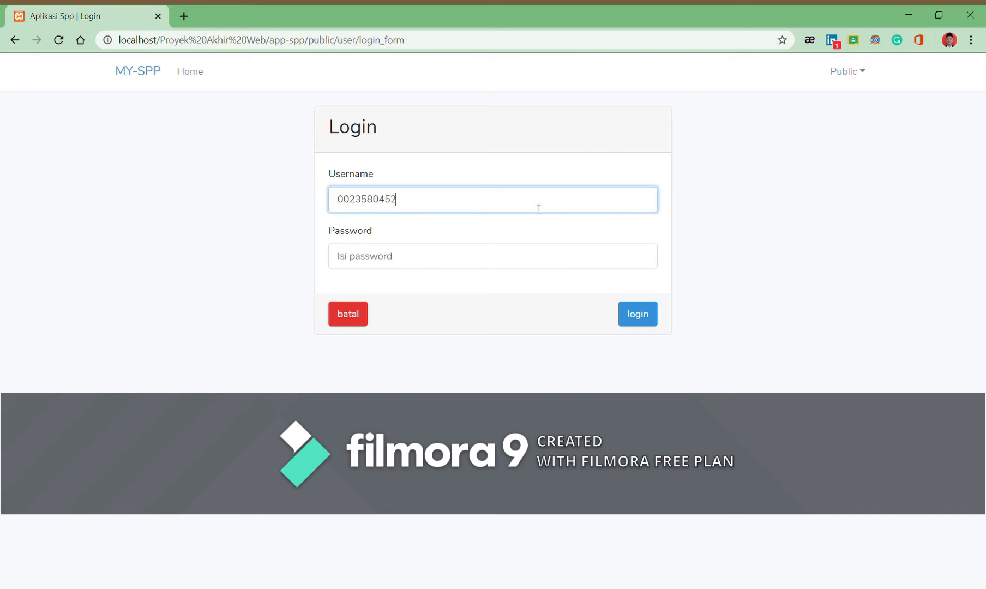
{"action": "key", "text": "BackSpace"}
{"action": "type", "text": "3"}
{"action": "left_click", "coordinate": [536, 245]}
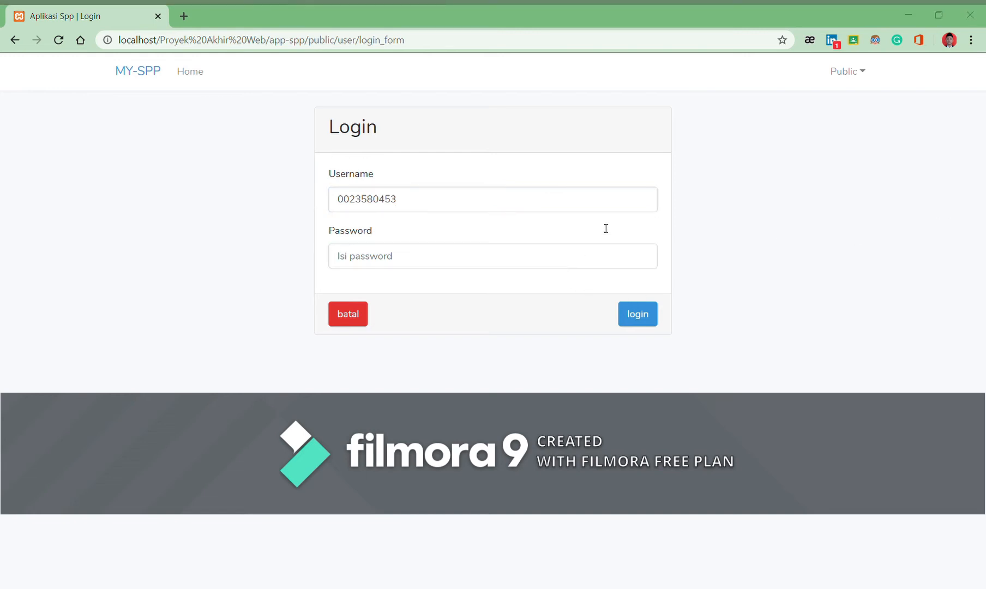
{"action": "left_click", "coordinate": [684, 17]}
{"action": "key", "text": "ctrl+v"}
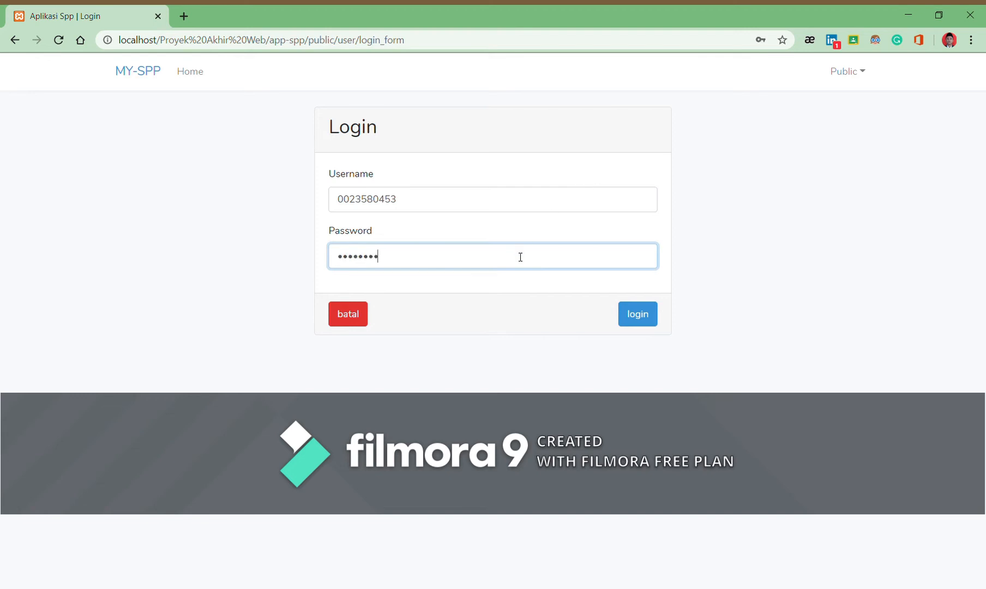
{"action": "type", "text": "1"}
{"action": "left_click", "coordinate": [633, 319]}
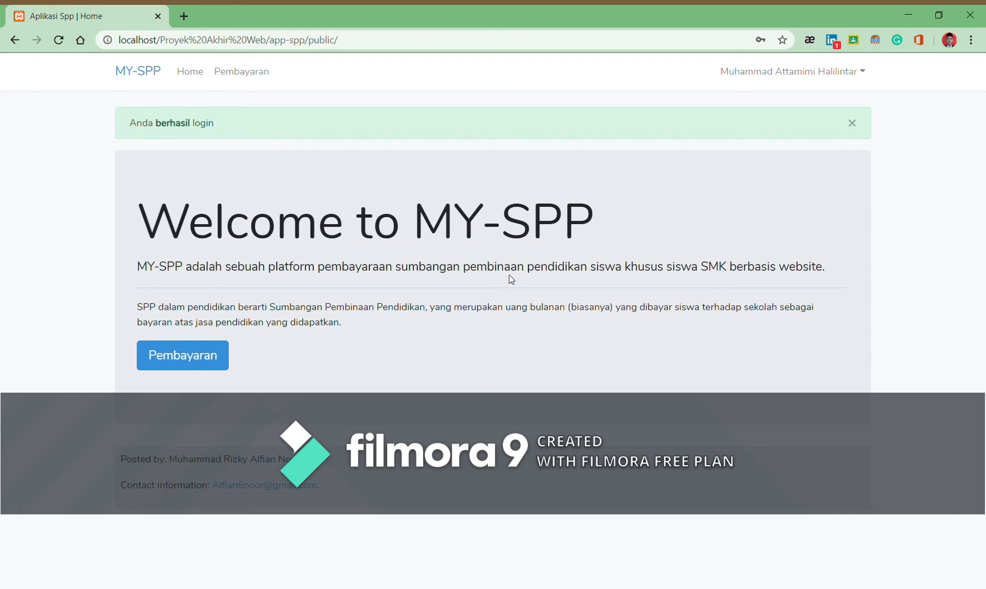
Review the Pembayaran history and the 3000000 Januari payment's details, then log out
{"action": "left_click", "coordinate": [266, 79]}
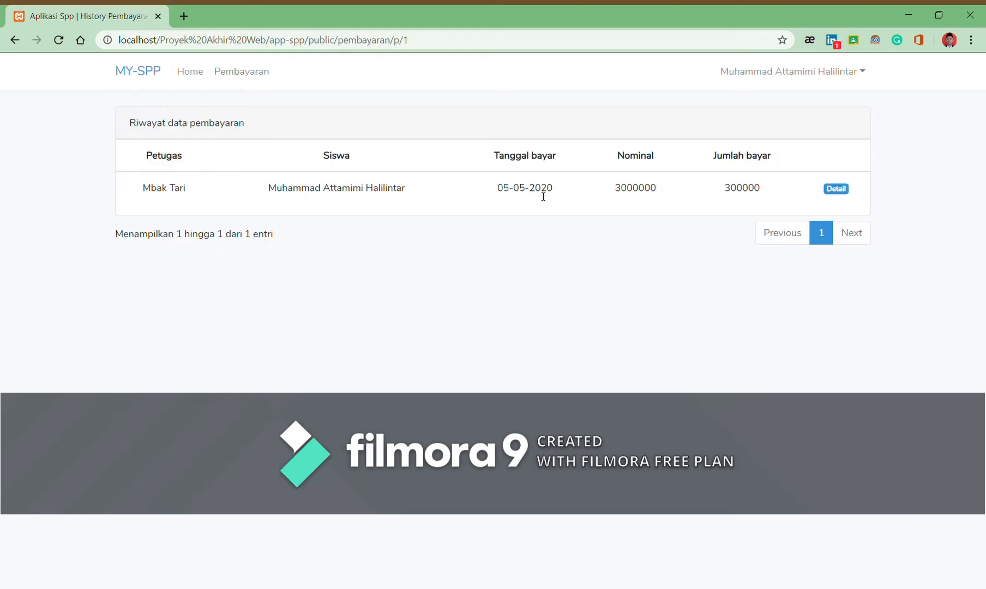
{"action": "double_click", "coordinate": [620, 188]}
{"action": "left_click", "coordinate": [835, 189]}
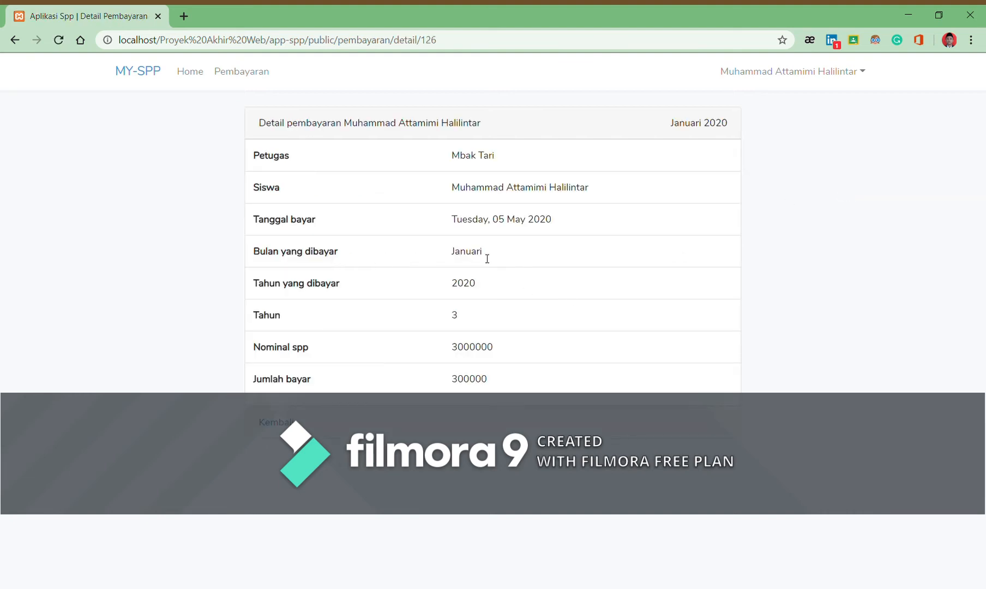
{"action": "double_click", "coordinate": [459, 254]}
{"action": "left_click", "coordinate": [455, 309]}
{"action": "left_click", "coordinate": [274, 422]}
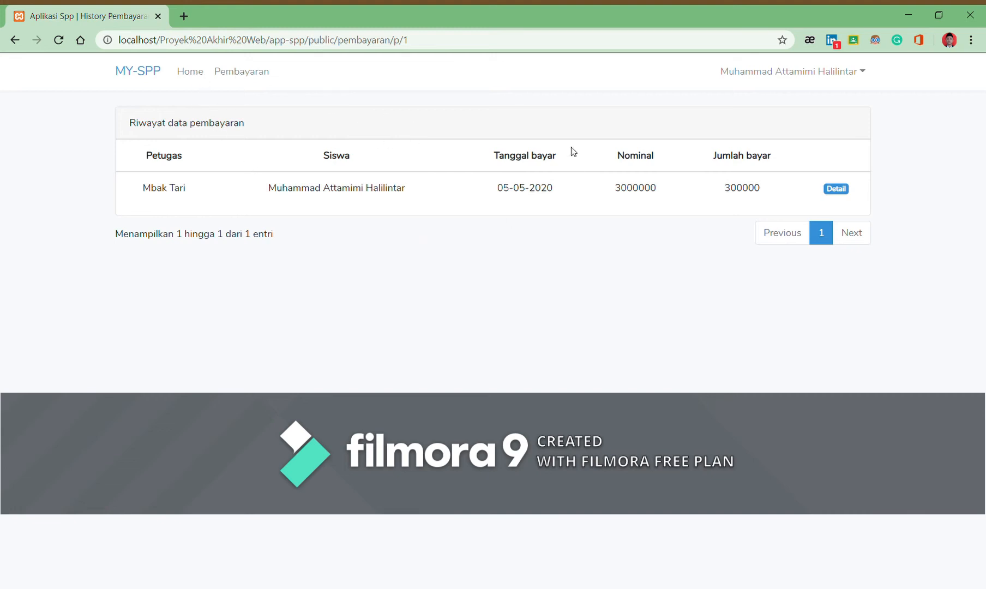
{"action": "left_click", "coordinate": [868, 78]}
{"action": "left_click", "coordinate": [770, 107]}
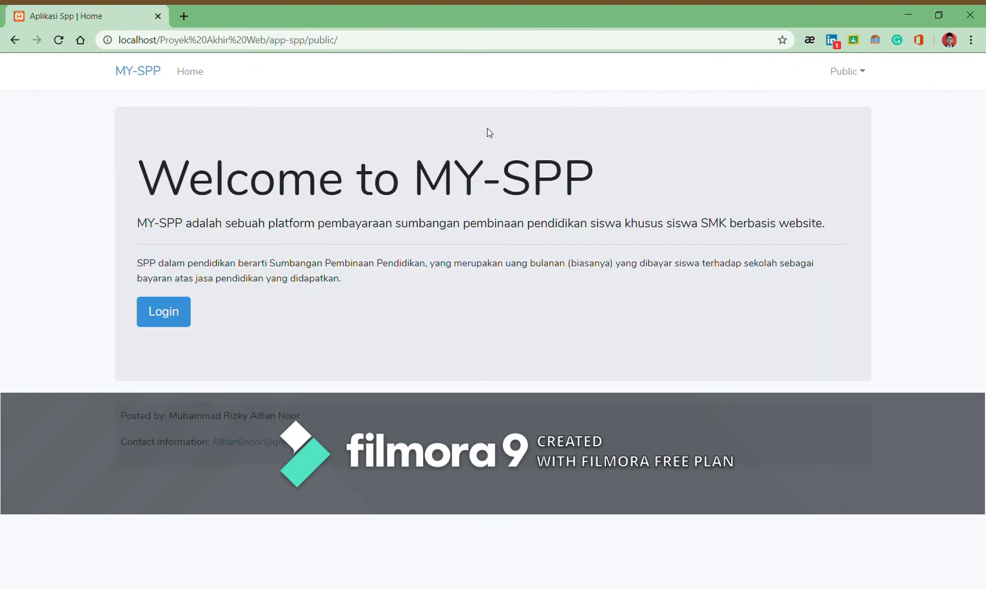
Log in with the officer's username and password, then open the Pembayaran payment list
{"action": "left_click", "coordinate": [841, 72]}
{"action": "left_click", "coordinate": [806, 168]}
{"action": "left_click", "coordinate": [854, 78]}
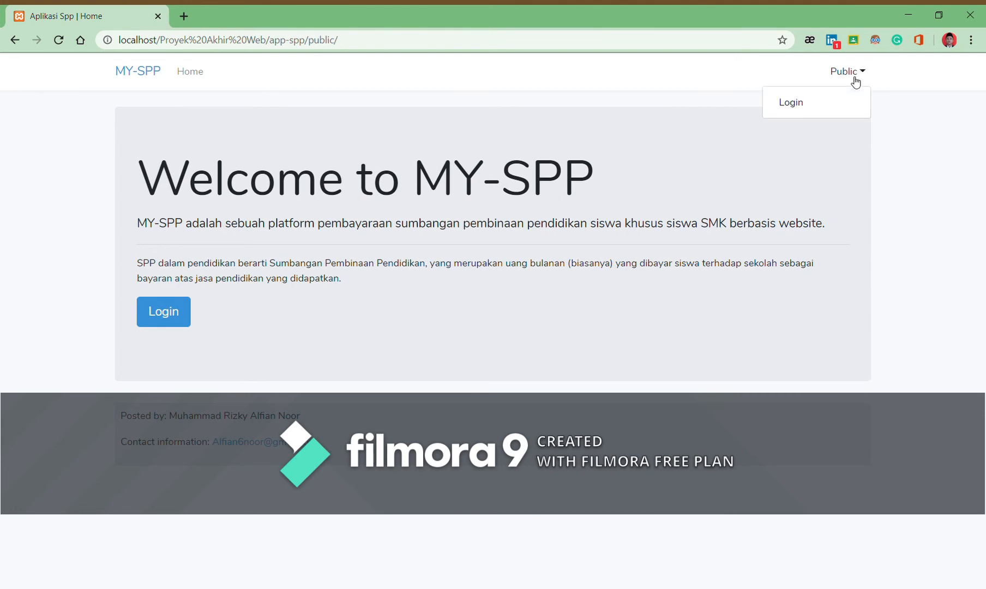
{"action": "left_click", "coordinate": [821, 105]}
{"action": "left_click", "coordinate": [534, 210]}
{"action": "type", "text": "p"}
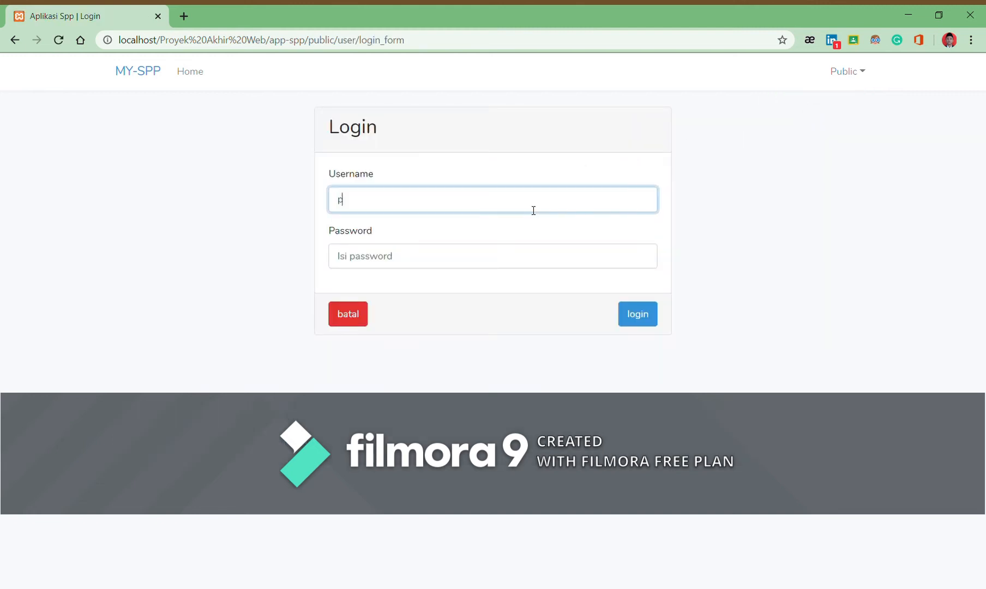
{"action": "type", "text": "etugas1"}
{"action": "left_click", "coordinate": [500, 255]}
{"action": "type", "text": "123"}
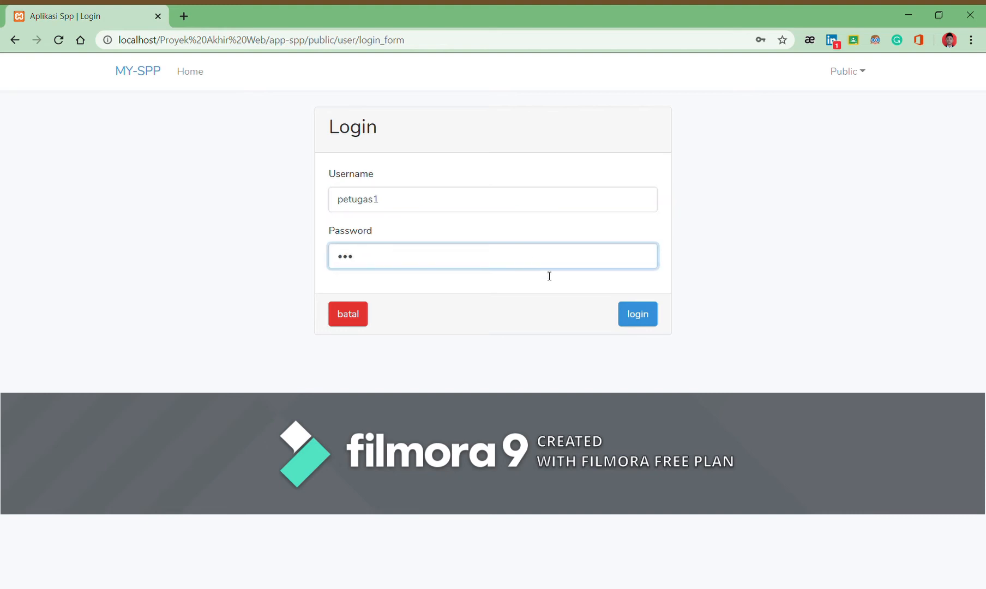
{"action": "left_click", "coordinate": [646, 314]}
{"action": "left_click", "coordinate": [231, 80]}
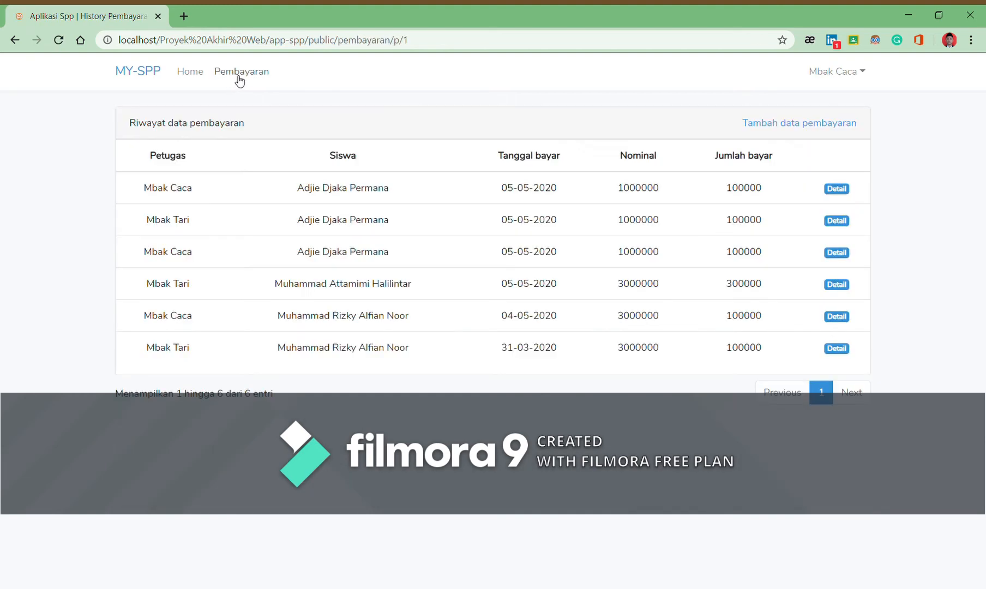
Add a Juni payment of 300000 for the XII RPL 1 student, SPP year 3, and save it
{"action": "left_click", "coordinate": [800, 123]}
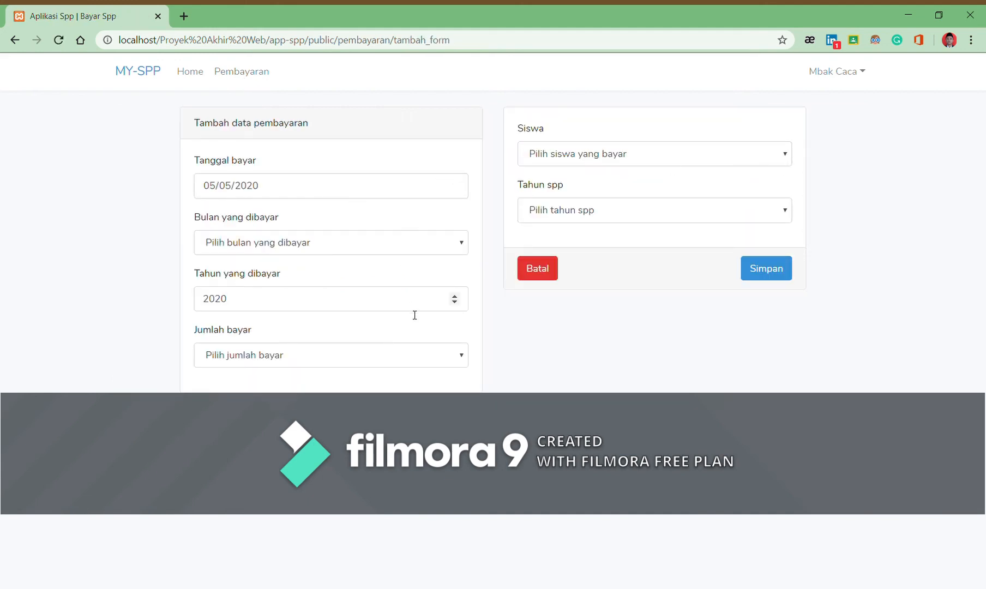
{"action": "left_click", "coordinate": [418, 247]}
{"action": "left_click", "coordinate": [329, 347]}
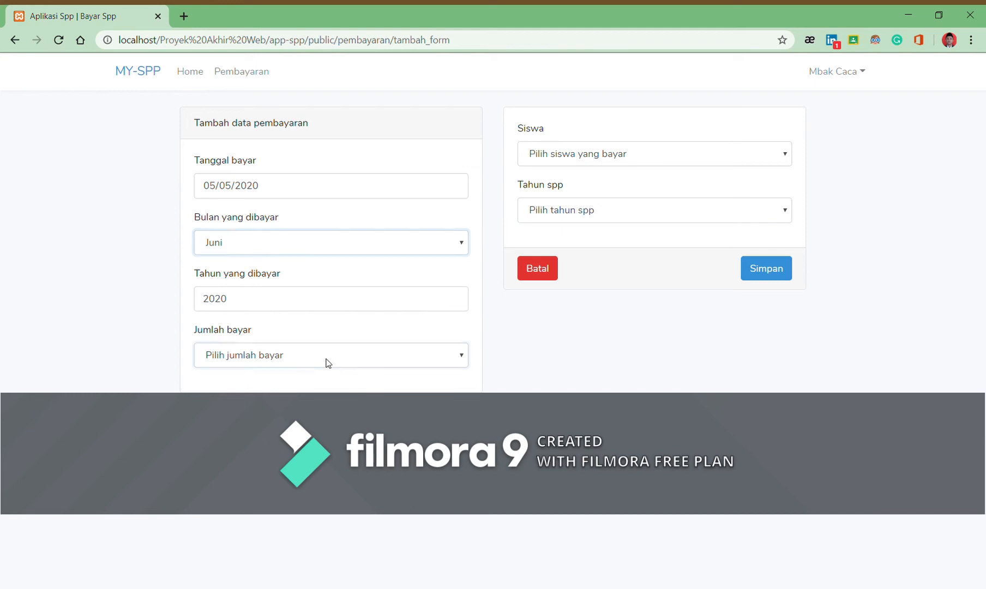
{"action": "left_click", "coordinate": [326, 362]}
{"action": "left_click", "coordinate": [306, 387]}
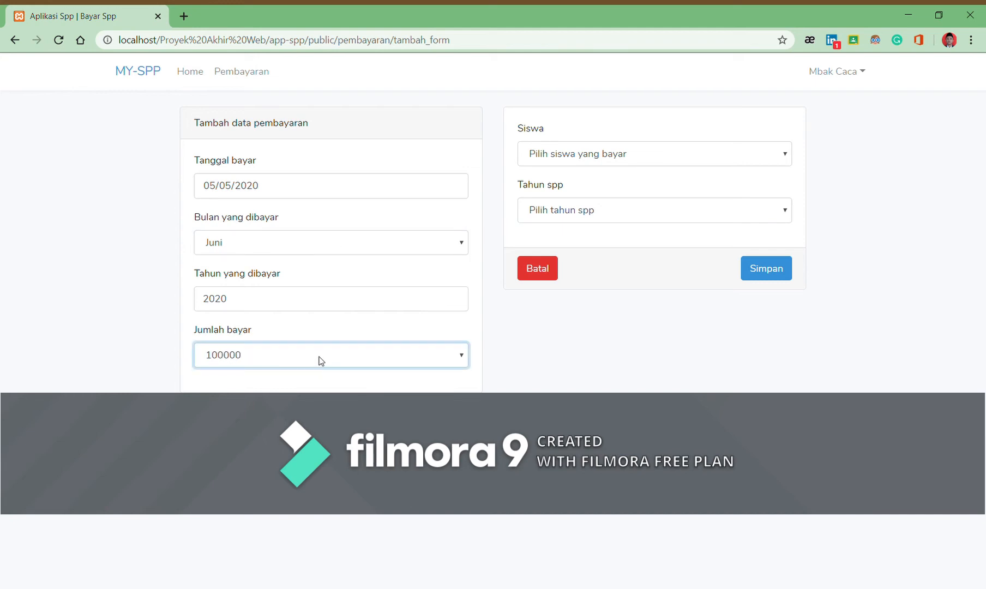
{"action": "left_click", "coordinate": [303, 412]}
{"action": "left_click", "coordinate": [562, 154]}
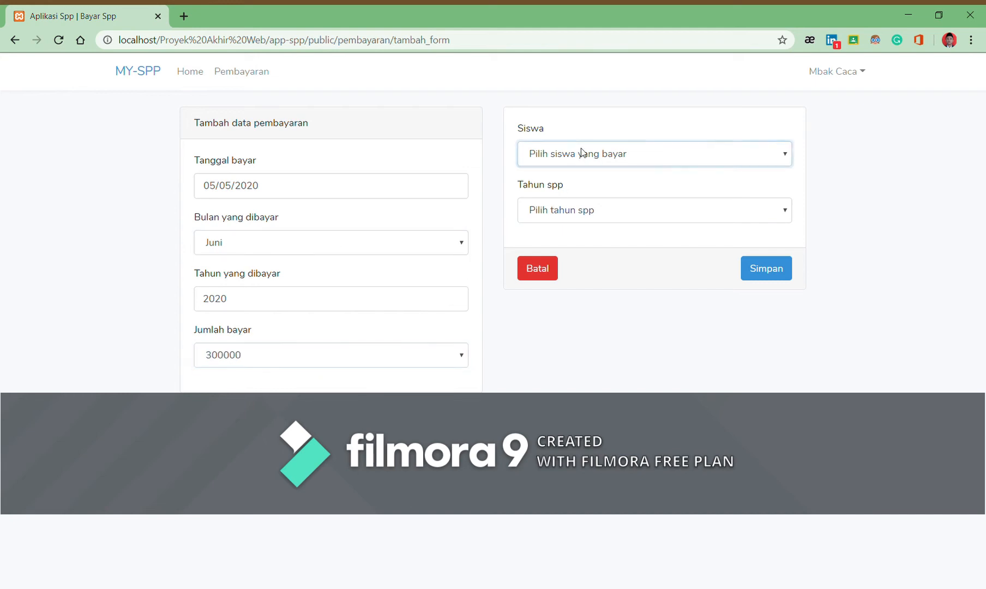
{"action": "left_click", "coordinate": [608, 223]}
{"action": "left_click", "coordinate": [614, 213]}
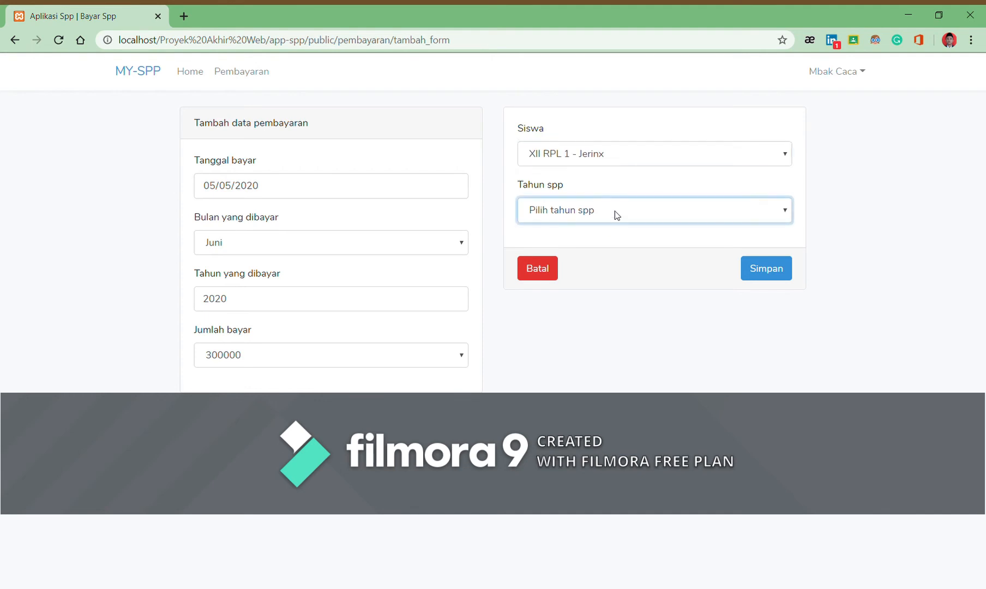
{"action": "left_click", "coordinate": [581, 272]}
{"action": "left_click", "coordinate": [758, 268]}
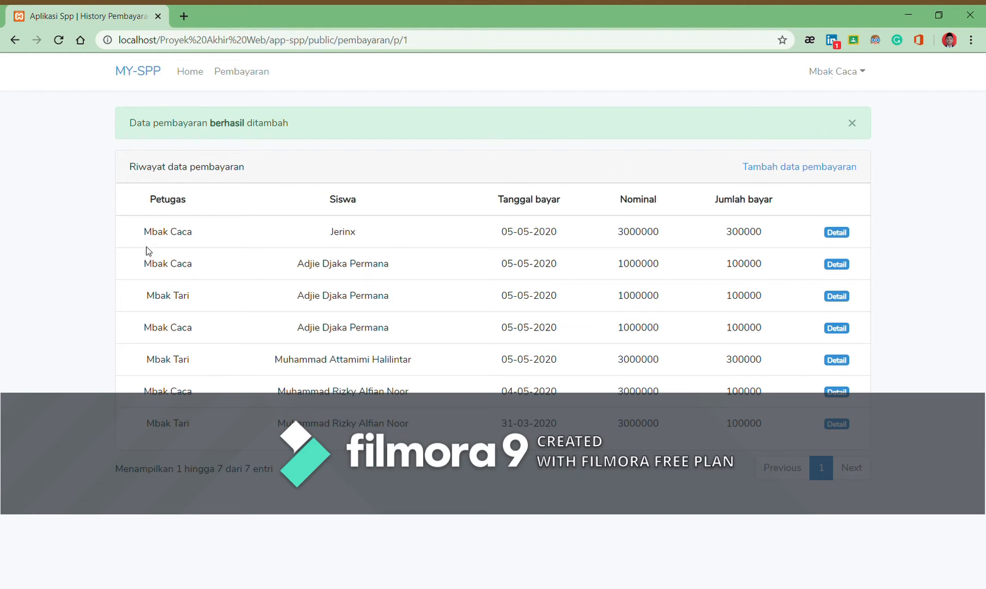
Check the new row's officer, student and 05-05-2020 date, then log out of the officer account
{"action": "left_click_drag", "start_coordinate": [143, 234], "coordinate": [196, 237]}
{"action": "left_click", "coordinate": [356, 243]}
{"action": "left_click_drag", "start_coordinate": [334, 233], "coordinate": [366, 235]}
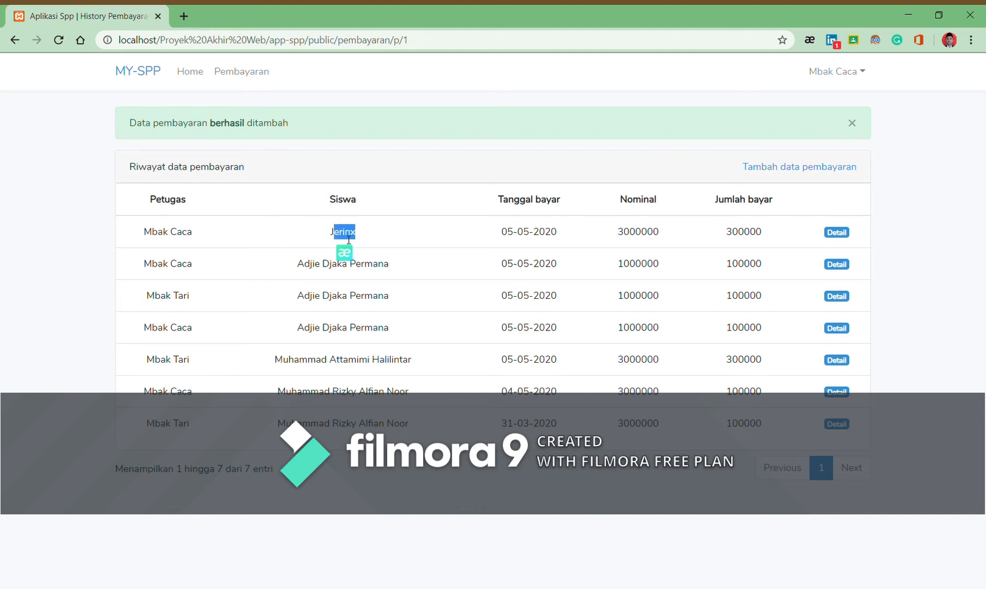
{"action": "left_click", "coordinate": [320, 240]}
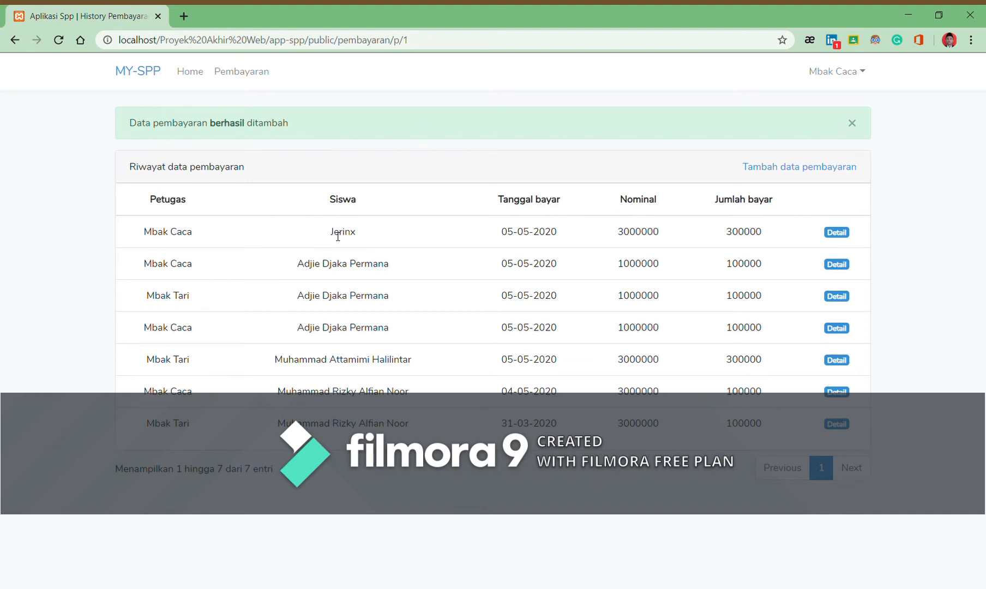
{"action": "double_click", "coordinate": [337, 236]}
{"action": "left_click", "coordinate": [362, 242]}
{"action": "left_click_drag", "start_coordinate": [489, 238], "coordinate": [578, 232]}
{"action": "left_click", "coordinate": [584, 248]}
{"action": "left_click", "coordinate": [834, 71]}
{"action": "left_click", "coordinate": [821, 108]}
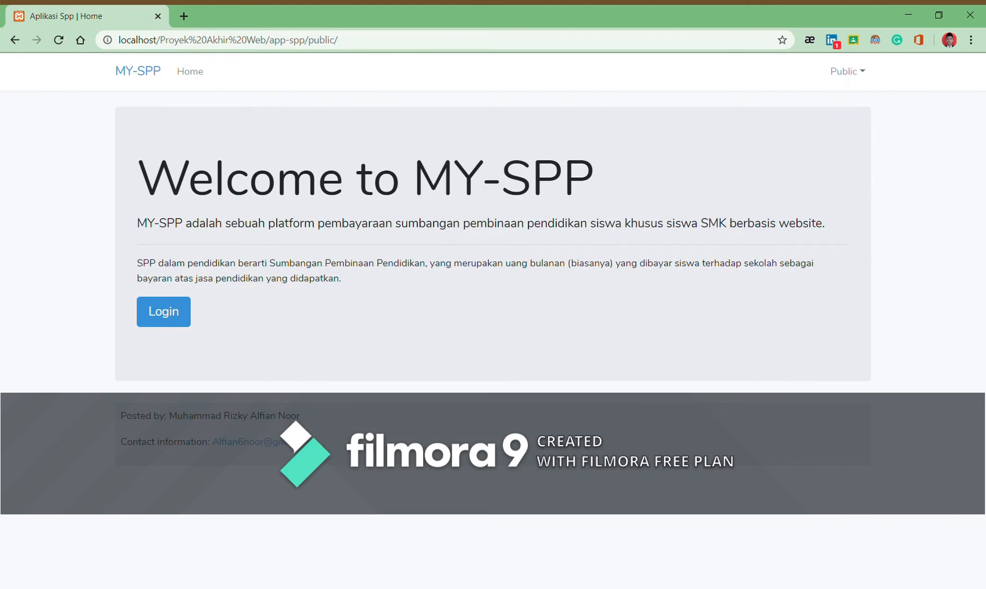
Log in through Public > Login with the admin username and password
{"action": "left_click", "coordinate": [852, 75]}
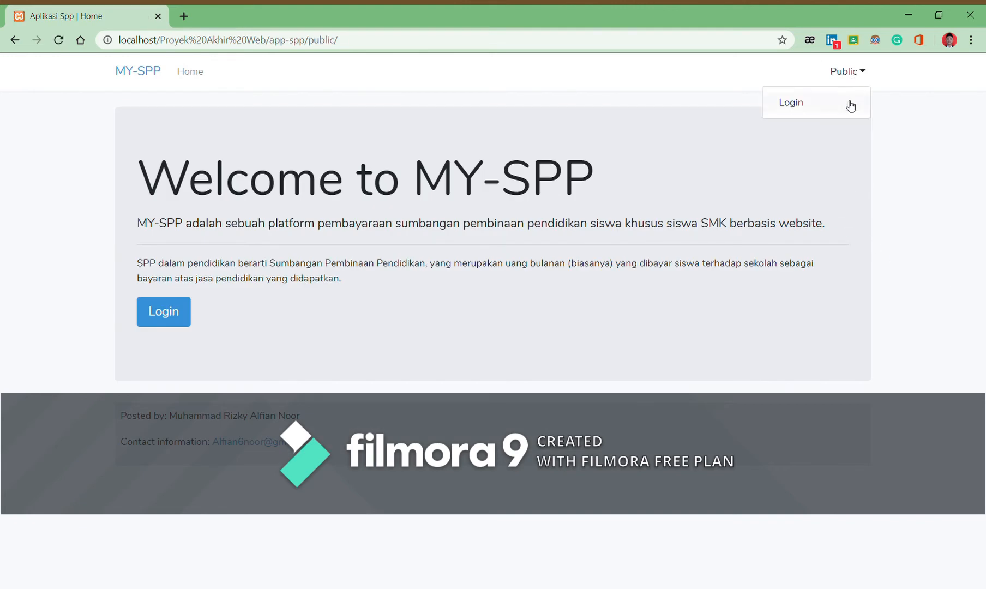
{"action": "left_click", "coordinate": [848, 104]}
{"action": "left_click", "coordinate": [529, 210]}
{"action": "type", "text": "admin1"}
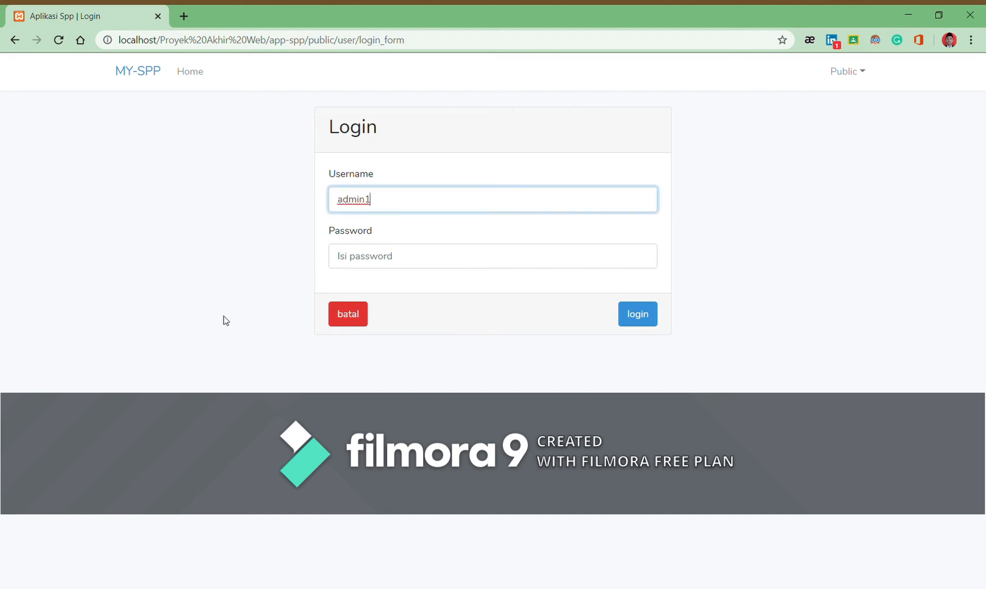
{"action": "left_click", "coordinate": [359, 267]}
{"action": "type", "text": "123"}
{"action": "left_click", "coordinate": [643, 316]}
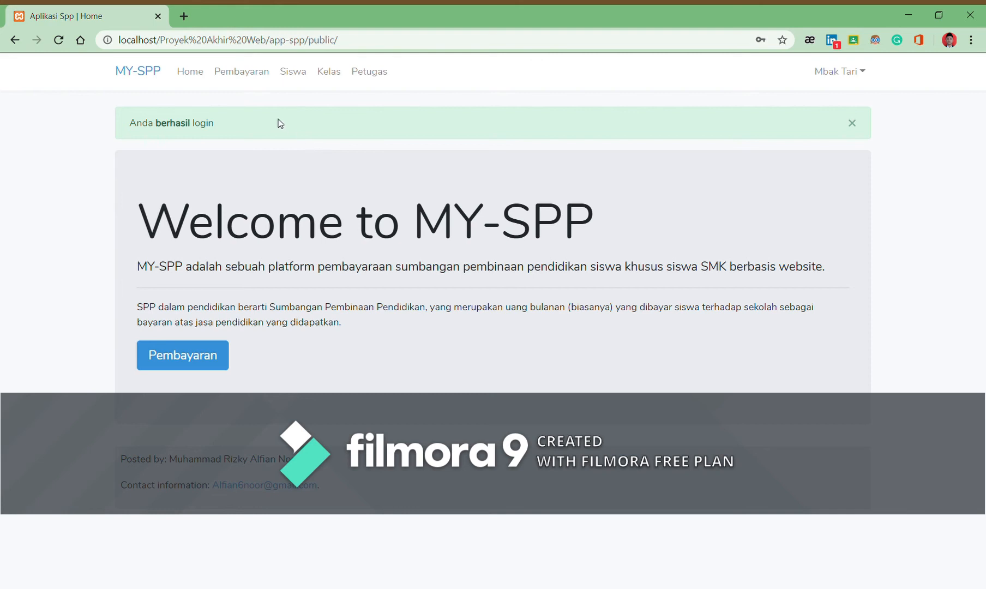
{"action": "left_click", "coordinate": [254, 77]}
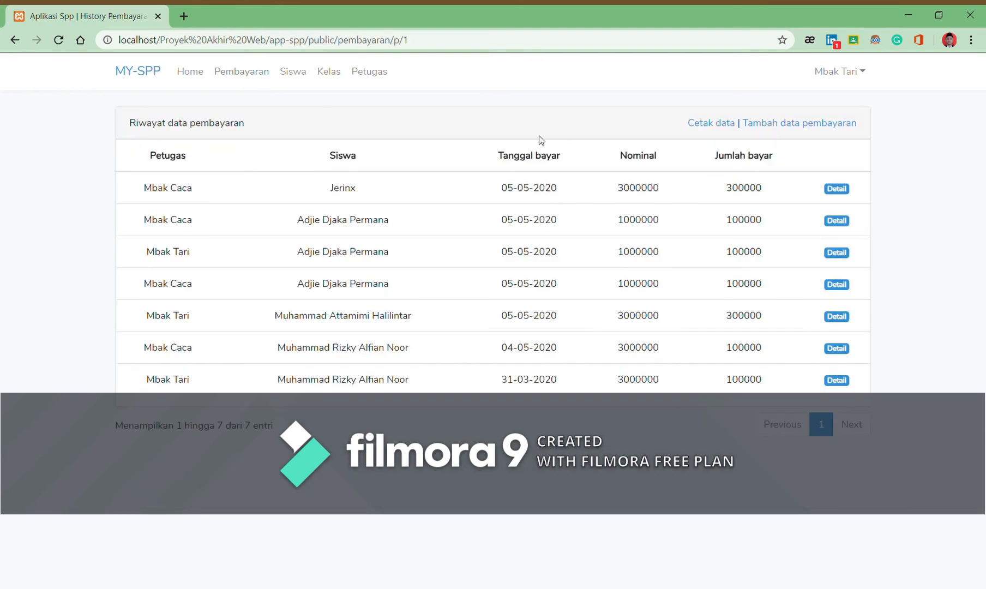
{"action": "left_click", "coordinate": [709, 123]}
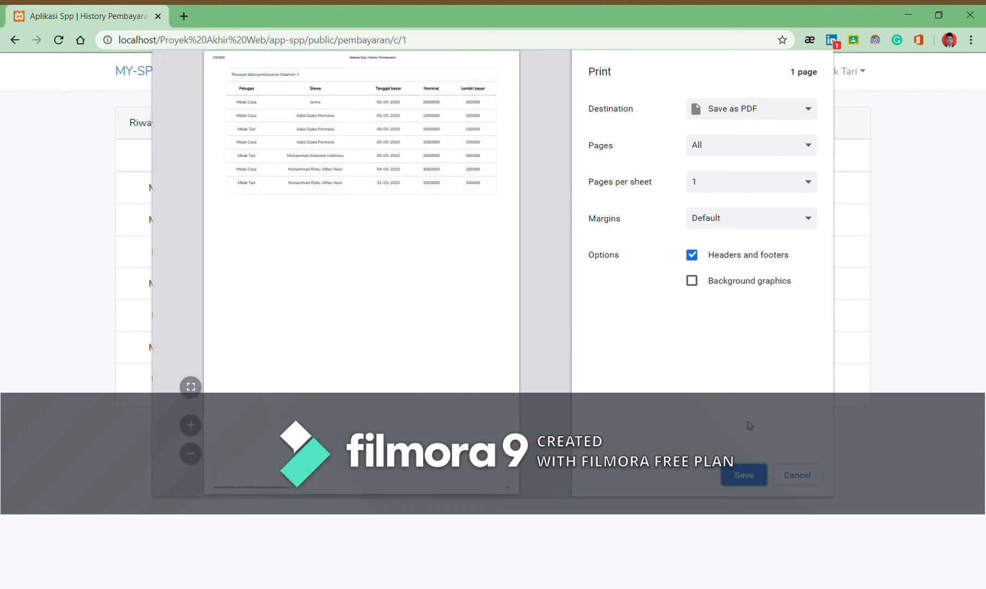
{"action": "left_click", "coordinate": [791, 476]}
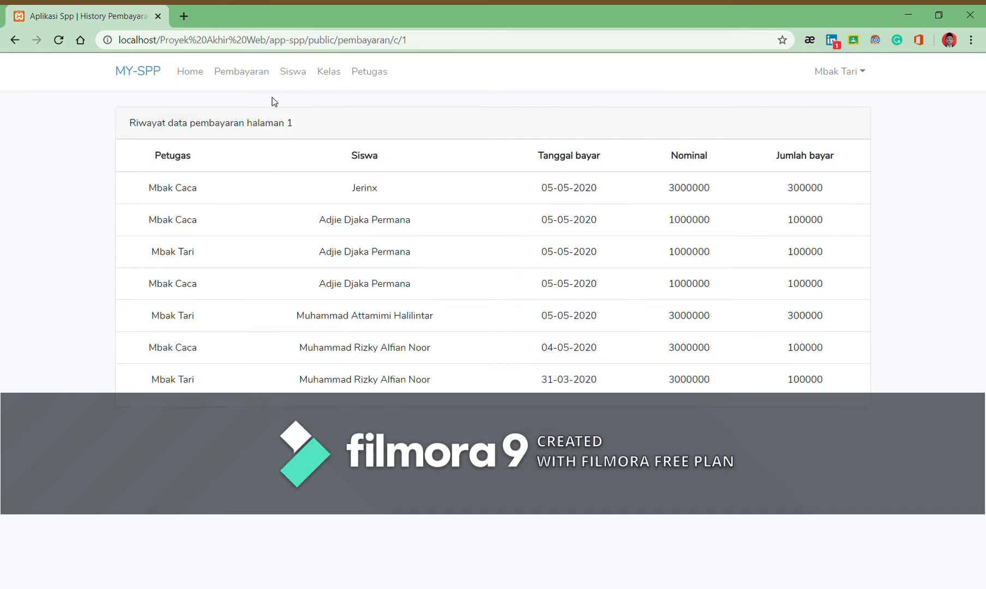
{"action": "left_click", "coordinate": [251, 80]}
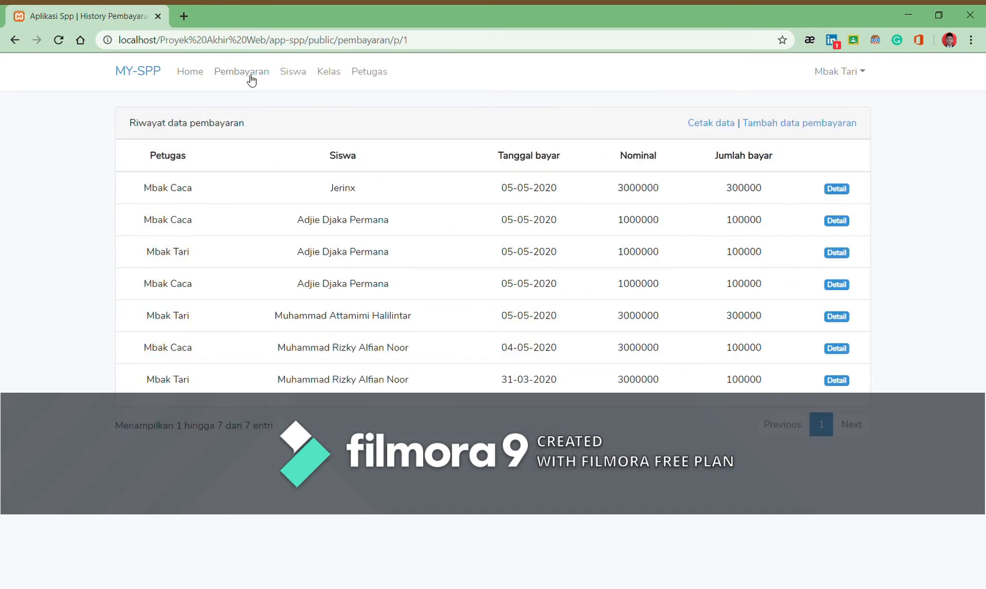
Add an Oktober payment of 100000 for the X AK 1 student, SPP year 1, and save it
{"action": "left_click", "coordinate": [796, 127]}
{"action": "left_click", "coordinate": [344, 244]}
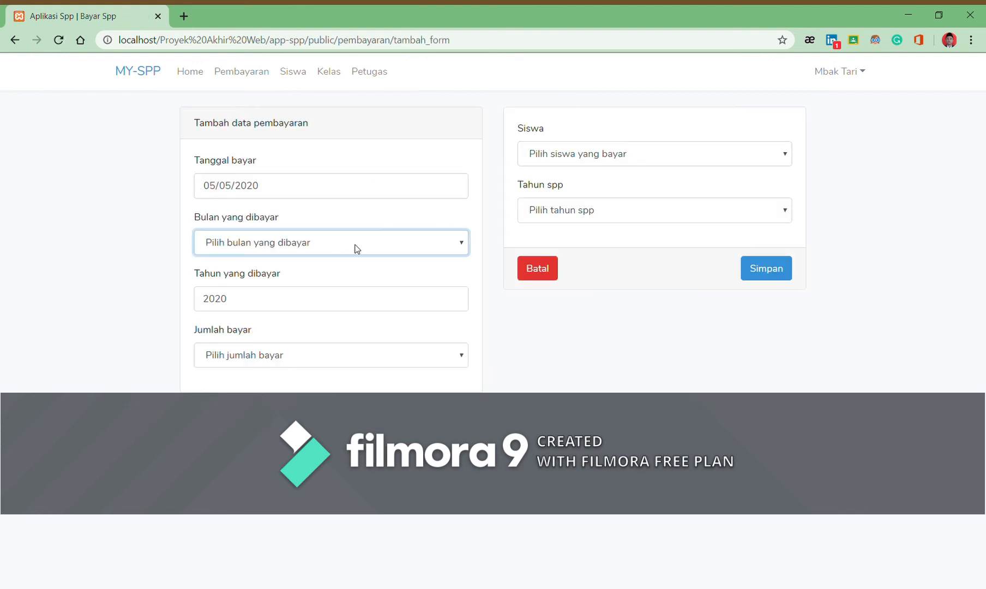
{"action": "left_click", "coordinate": [355, 275]}
{"action": "left_click", "coordinate": [357, 357]}
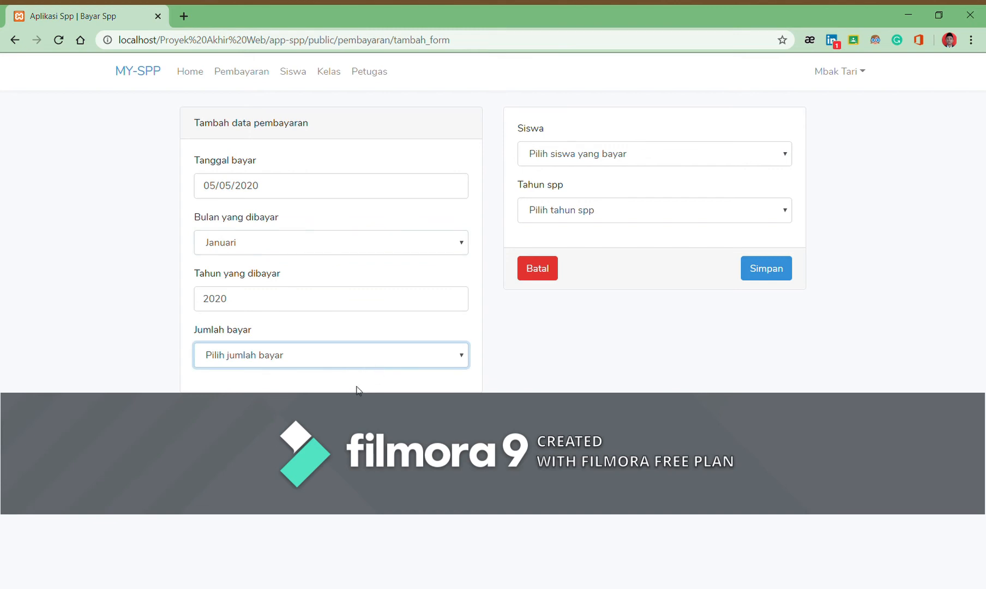
{"action": "left_click", "coordinate": [393, 251]}
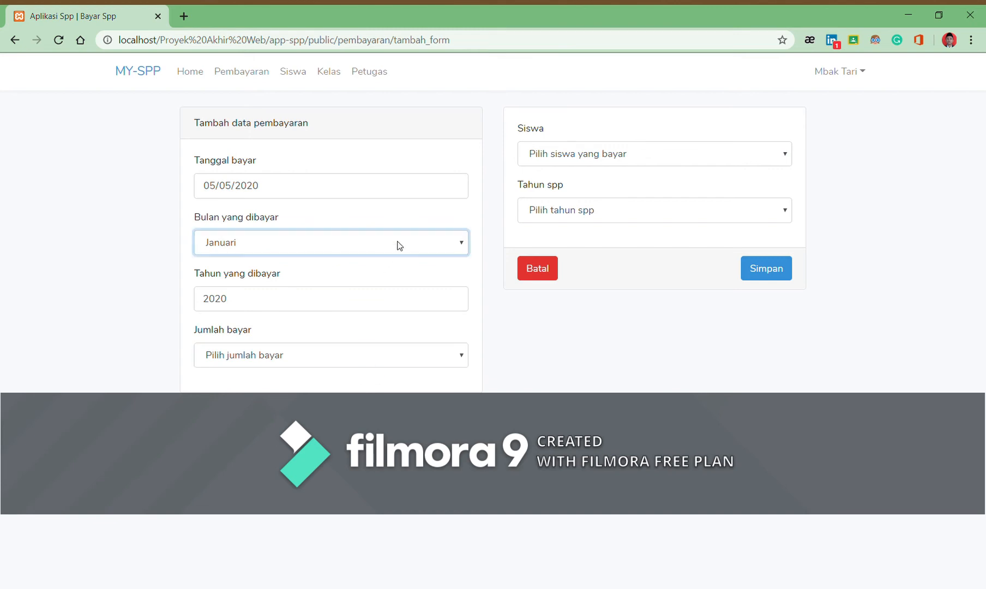
{"action": "left_click", "coordinate": [313, 398]}
{"action": "left_click", "coordinate": [303, 355]}
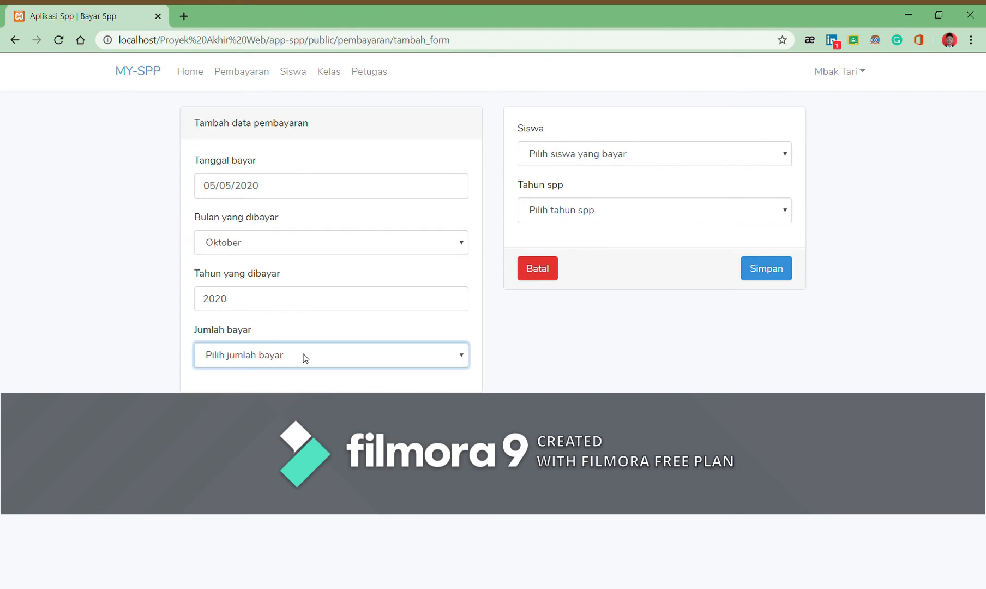
{"action": "left_click", "coordinate": [268, 396]}
{"action": "left_click", "coordinate": [580, 154]}
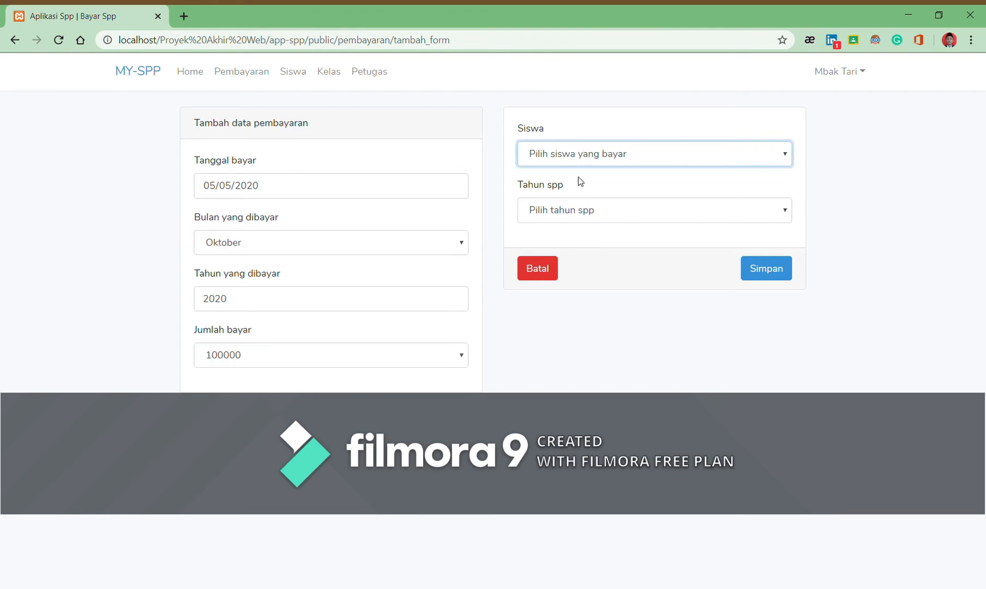
{"action": "left_click", "coordinate": [579, 183]}
{"action": "left_click", "coordinate": [623, 211]}
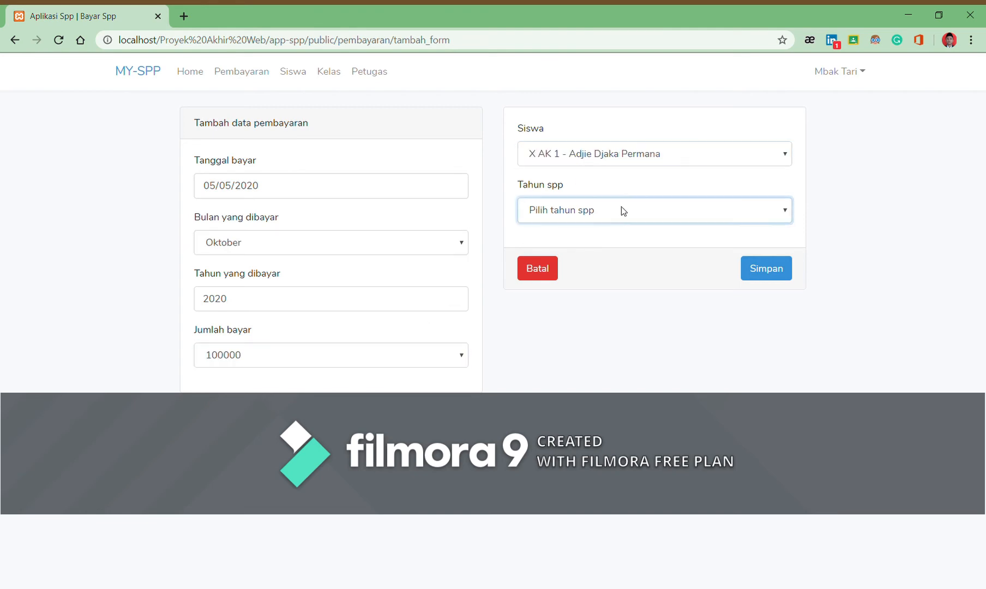
{"action": "left_click", "coordinate": [620, 237]}
{"action": "left_click", "coordinate": [763, 269]}
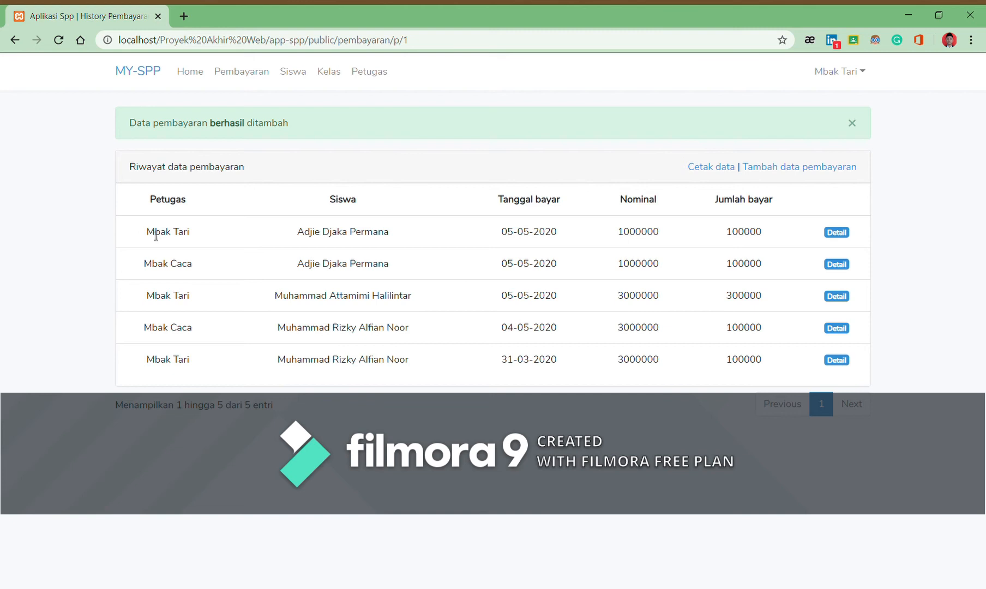
{"action": "left_click_drag", "start_coordinate": [149, 235], "coordinate": [191, 237]}
{"action": "left_click", "coordinate": [173, 241]}
{"action": "left_click", "coordinate": [356, 235]}
{"action": "left_click", "coordinate": [836, 234]}
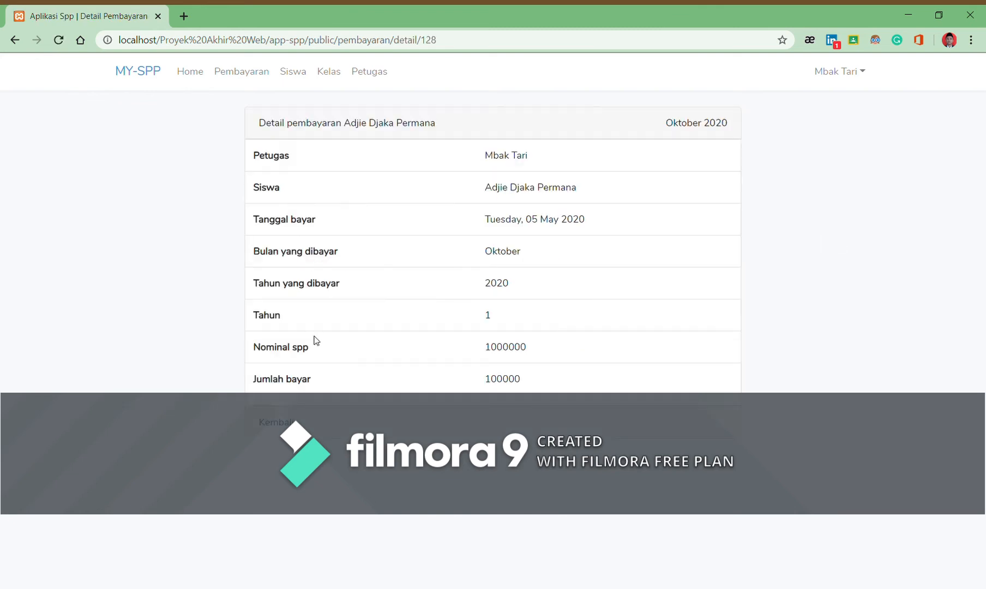
{"action": "left_click", "coordinate": [268, 430]}
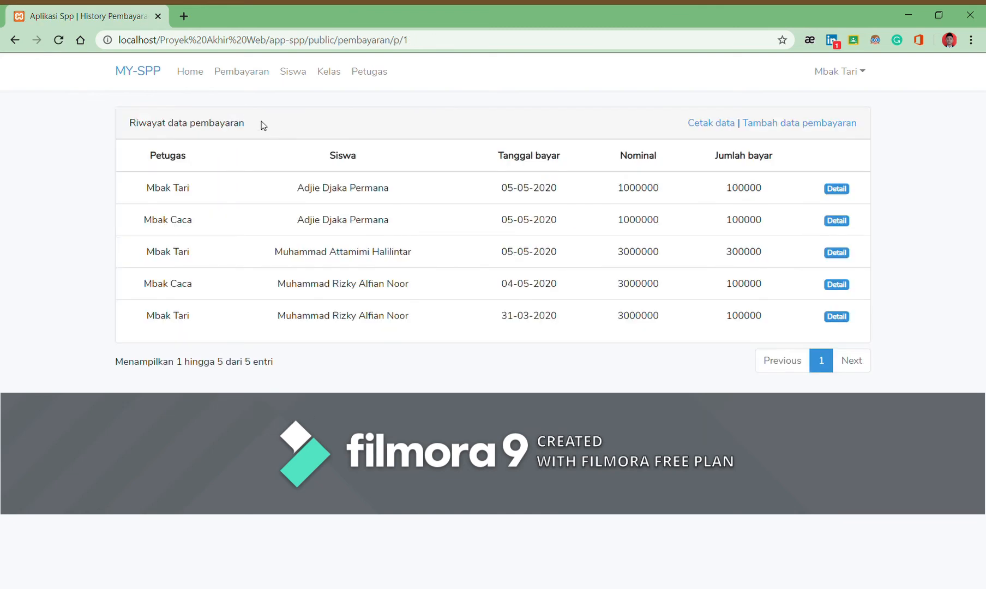
Open the add-student form from the Siswa list and fill in the pasted NISN, correcting its last digit
{"action": "left_click", "coordinate": [298, 78]}
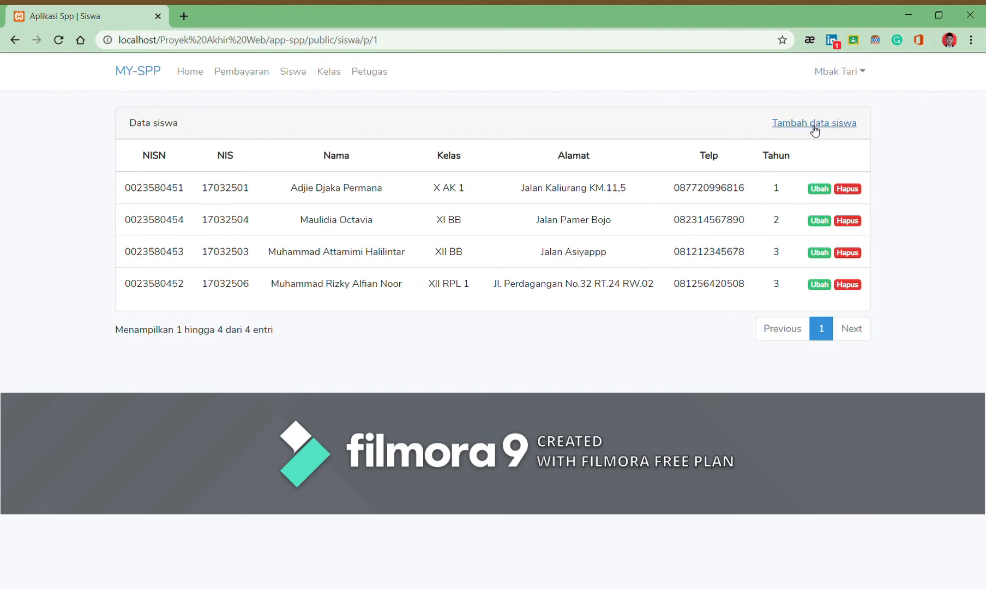
{"action": "left_click", "coordinate": [778, 131]}
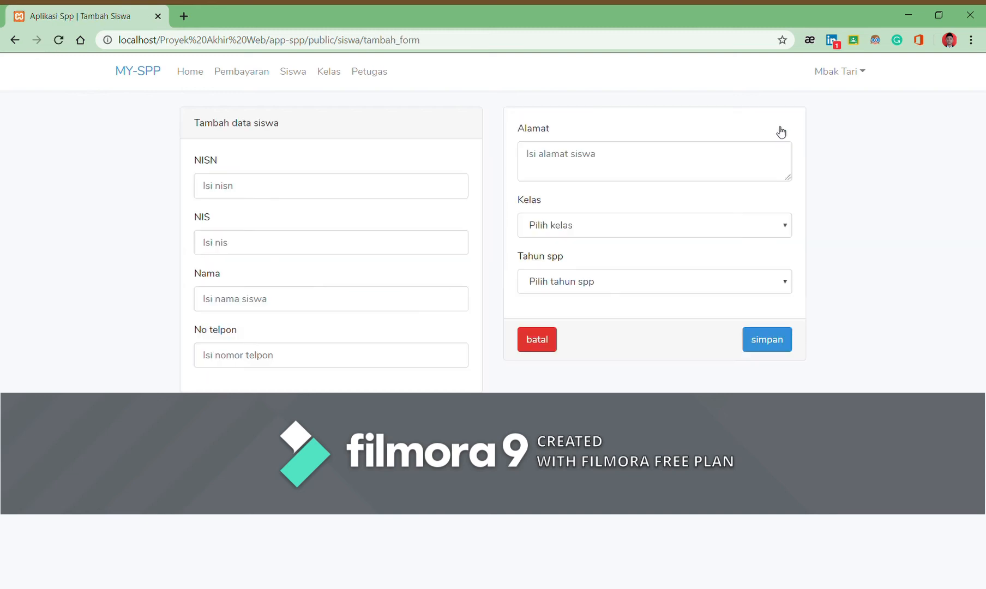
{"action": "left_click", "coordinate": [312, 194]}
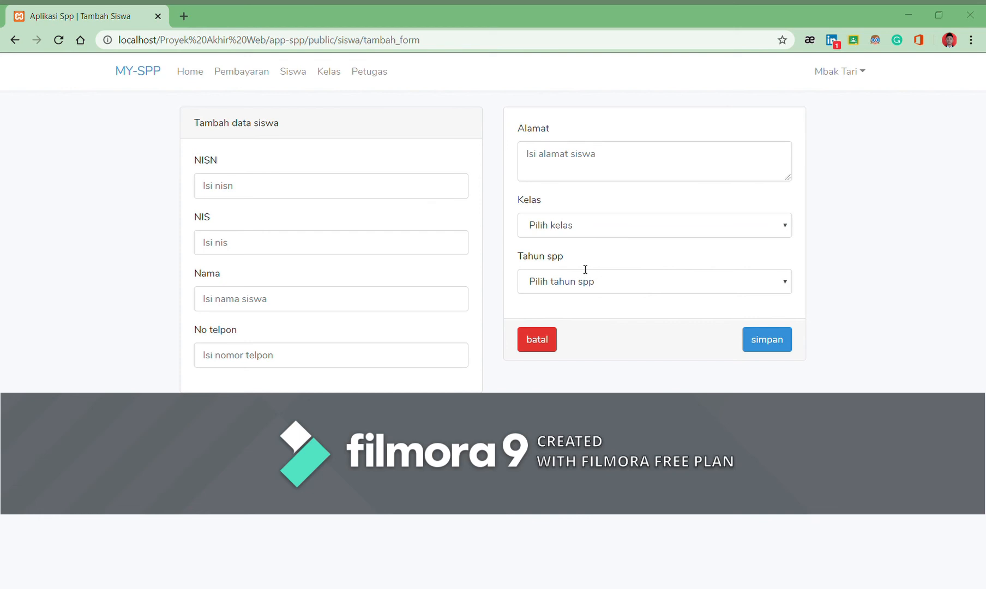
{"action": "left_click", "coordinate": [302, 186]}
{"action": "key", "text": "ctrl+v"}
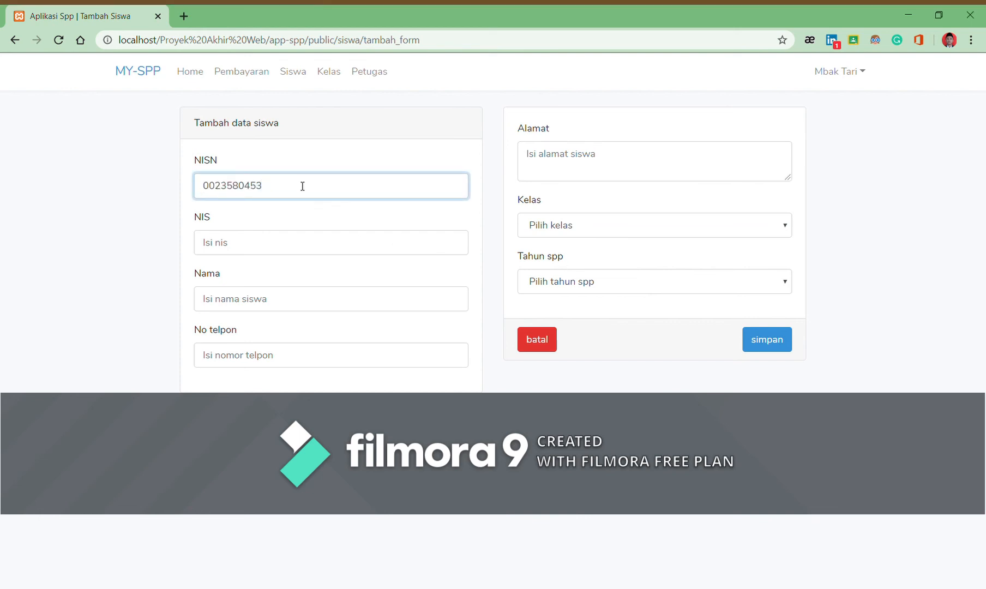
{"action": "key", "text": "BackSpace"}
{"action": "type", "text": "6"}
{"action": "key", "text": "BackSpace"}
{"action": "type", "text": "9"}
Enter the student's NIS, name, phone number and address
{"action": "left_click", "coordinate": [380, 242]}
{"action": "type", "text": "1703250"}
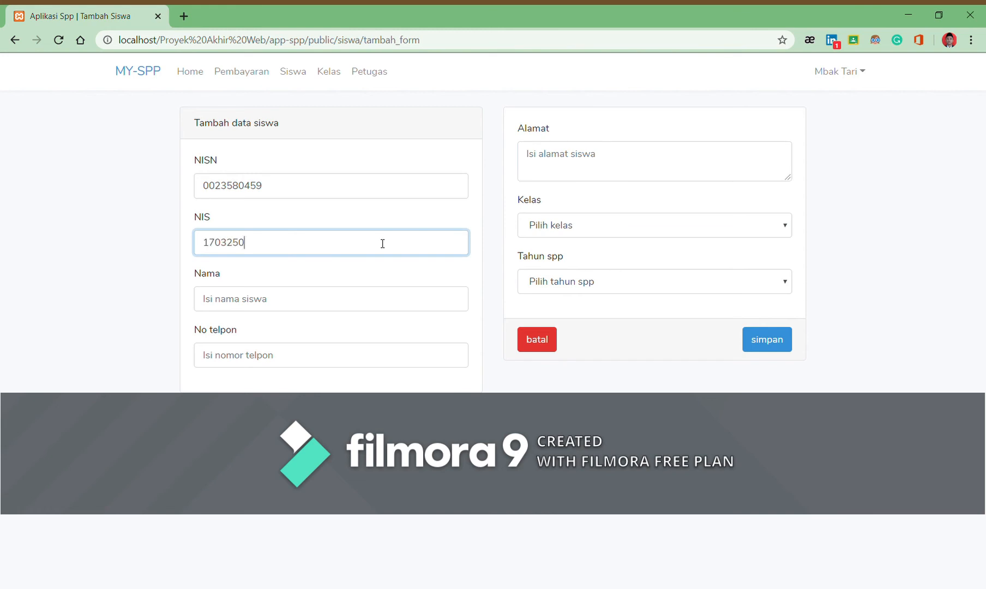
{"action": "type", "text": "39"}
{"action": "left_click", "coordinate": [349, 315]}
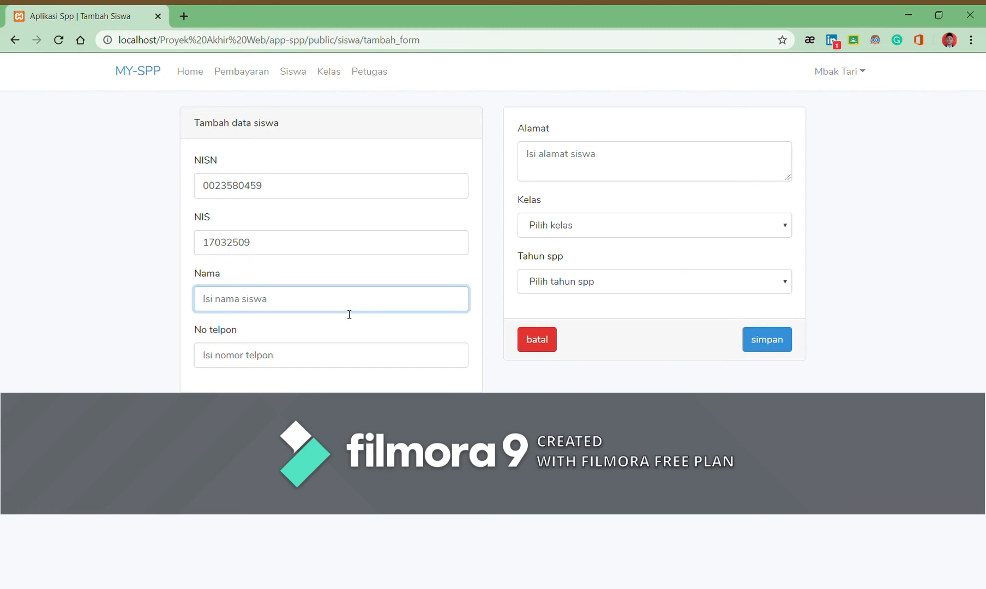
{"action": "type", "text": "Jerinx"}
{"action": "left_click", "coordinate": [342, 362]}
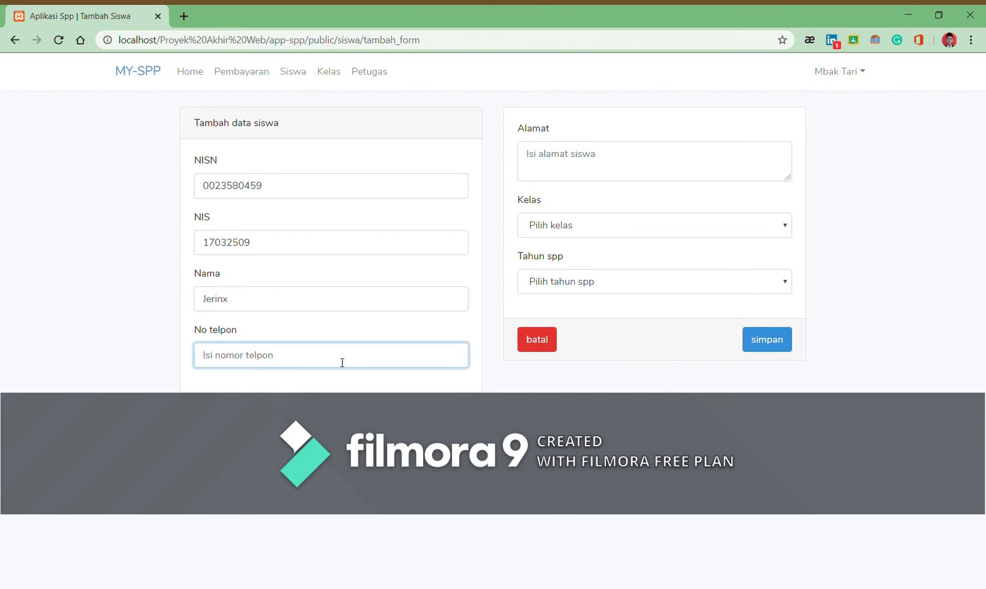
{"action": "type", "text": "081234567890"}
{"action": "left_click", "coordinate": [630, 172]}
{"action": "type", "text": "Jalan"}
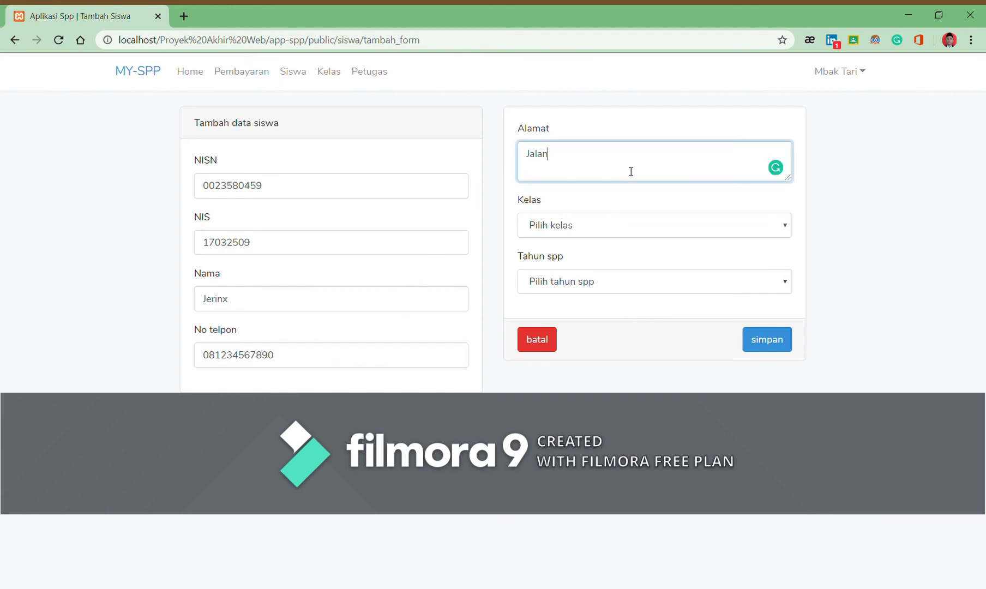
{"action": "type", "text": " Kos"}
{"action": "type", "text": "nspirasi"}
{"action": "type", "text": " Co"}
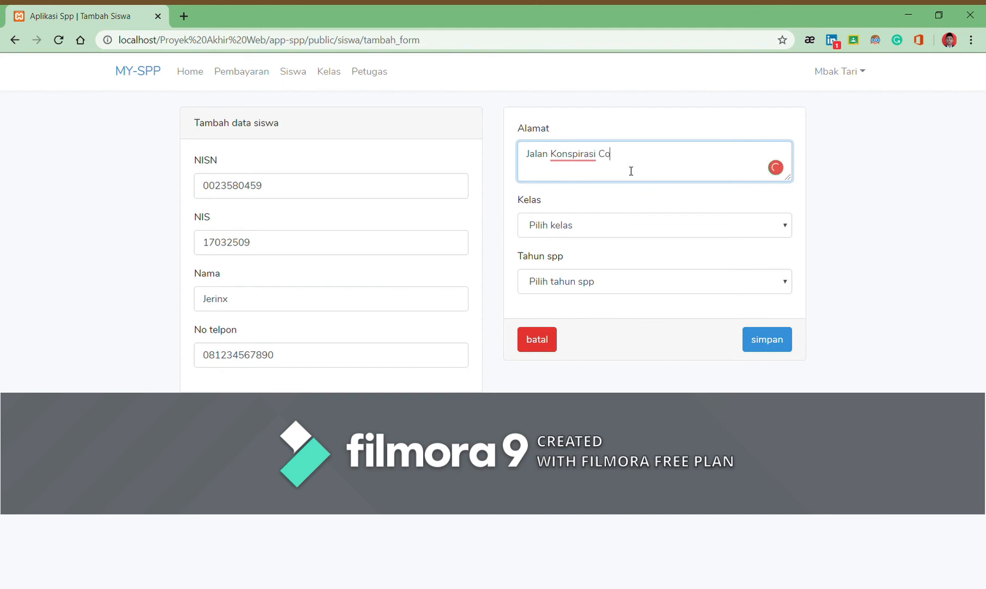
{"action": "type", "text": "vid-19"}
Set the class to XII RPL 1 and the SPP year to 3, then save the student
{"action": "key", "text": "Tab"}
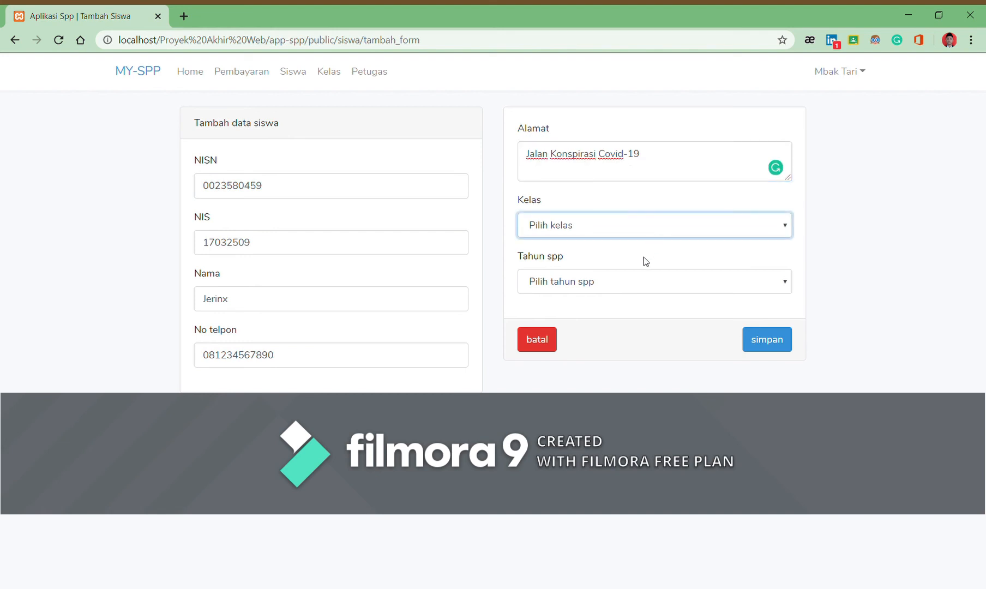
{"action": "key", "text": "Down"}
{"action": "key", "text": "Tab"}
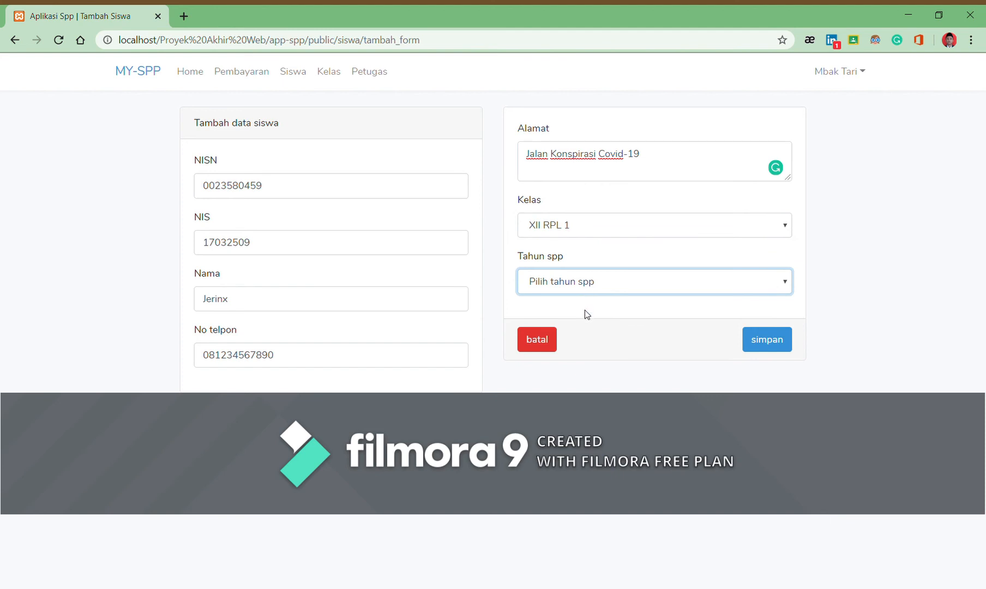
{"action": "key", "text": "Down"}
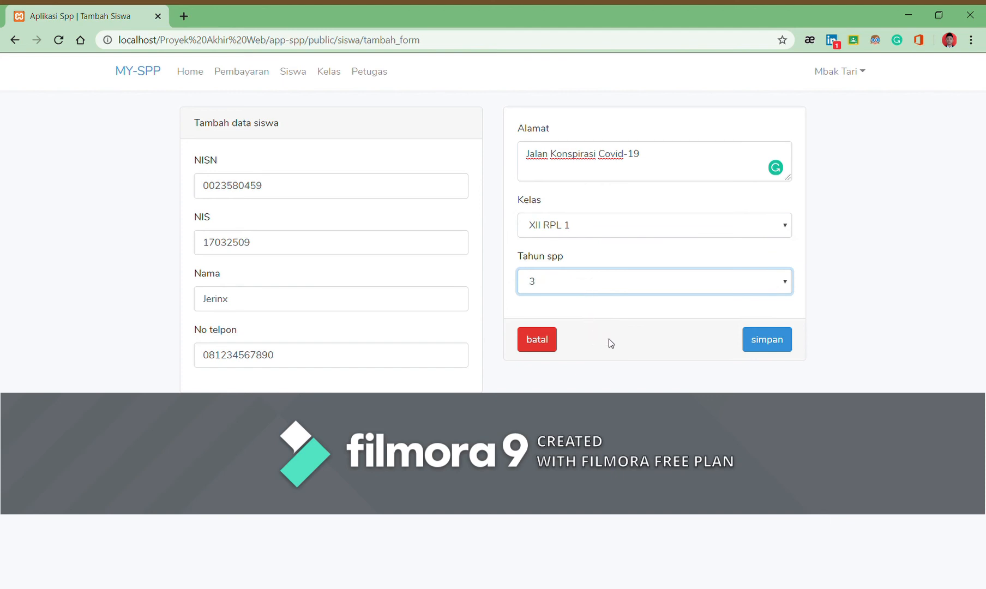
{"action": "left_click", "coordinate": [772, 349]}
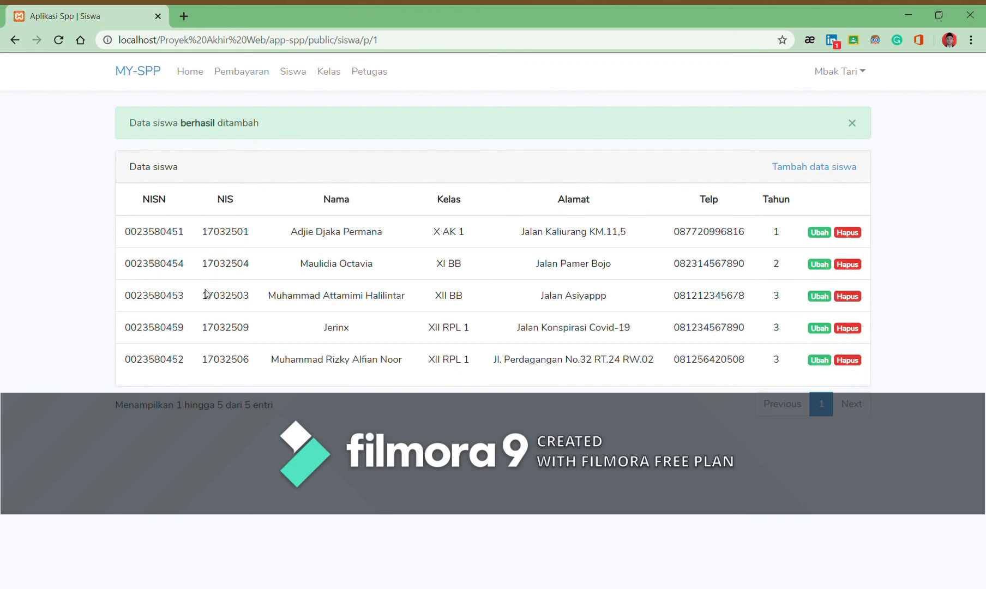
Check the new student's NISN, NIS and address, dismiss the success message, and go to Kelas
{"action": "double_click", "coordinate": [132, 332]}
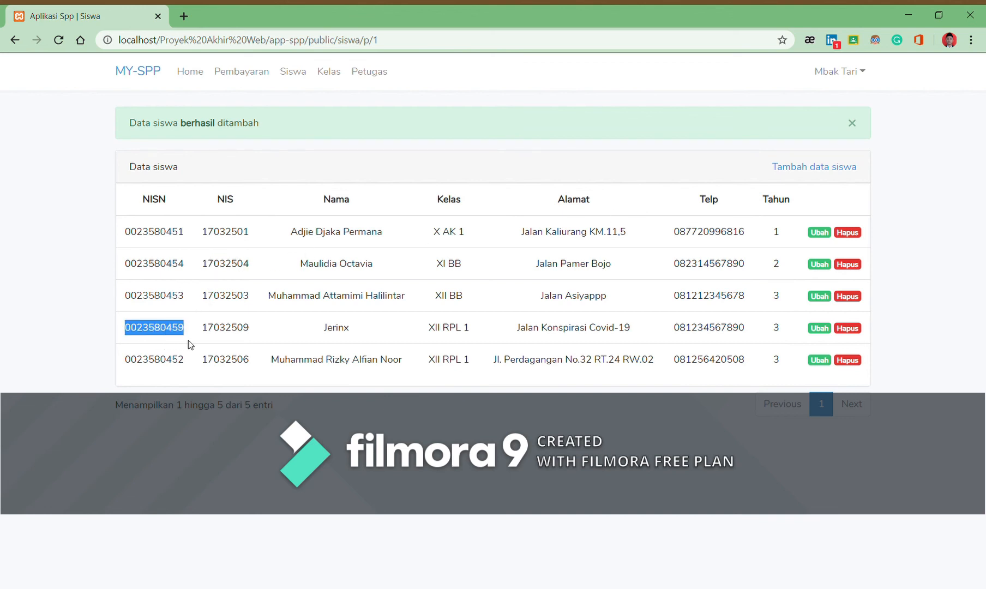
{"action": "left_click_drag", "start_coordinate": [205, 329], "coordinate": [252, 329]}
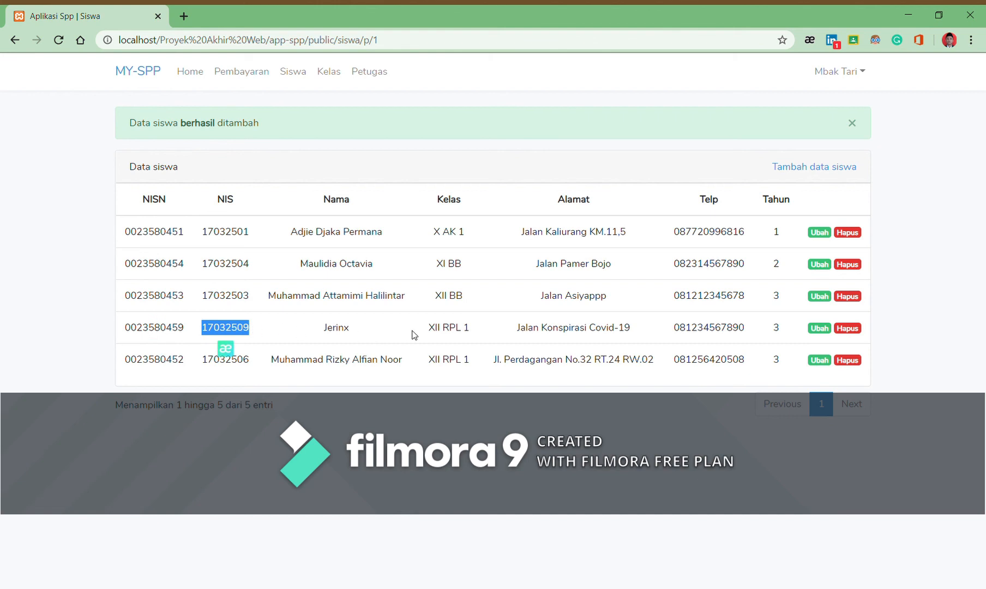
{"action": "left_click_drag", "start_coordinate": [517, 327], "coordinate": [643, 326]}
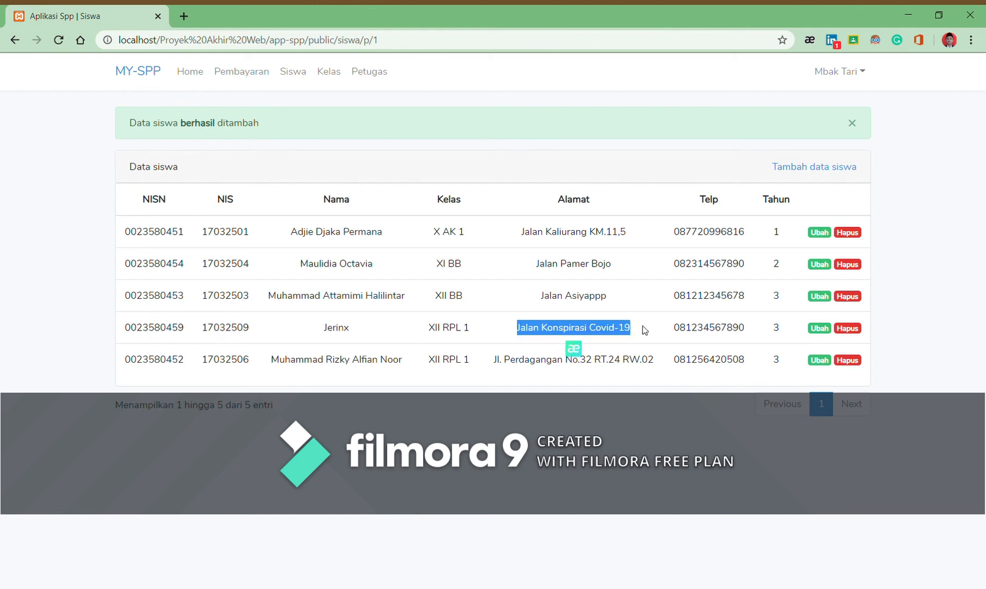
{"action": "left_click", "coordinate": [678, 326]}
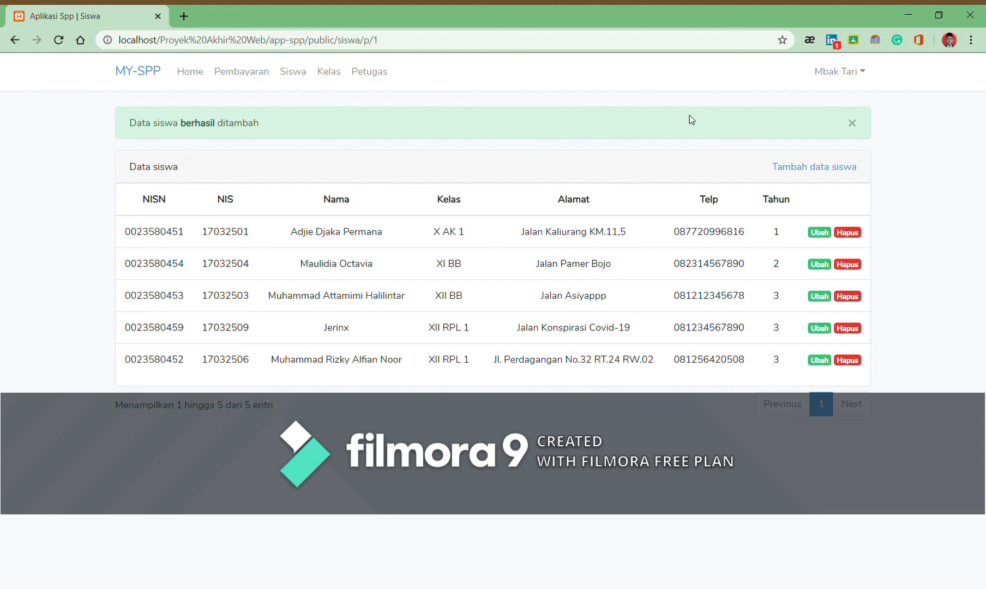
{"action": "left_click", "coordinate": [852, 122]}
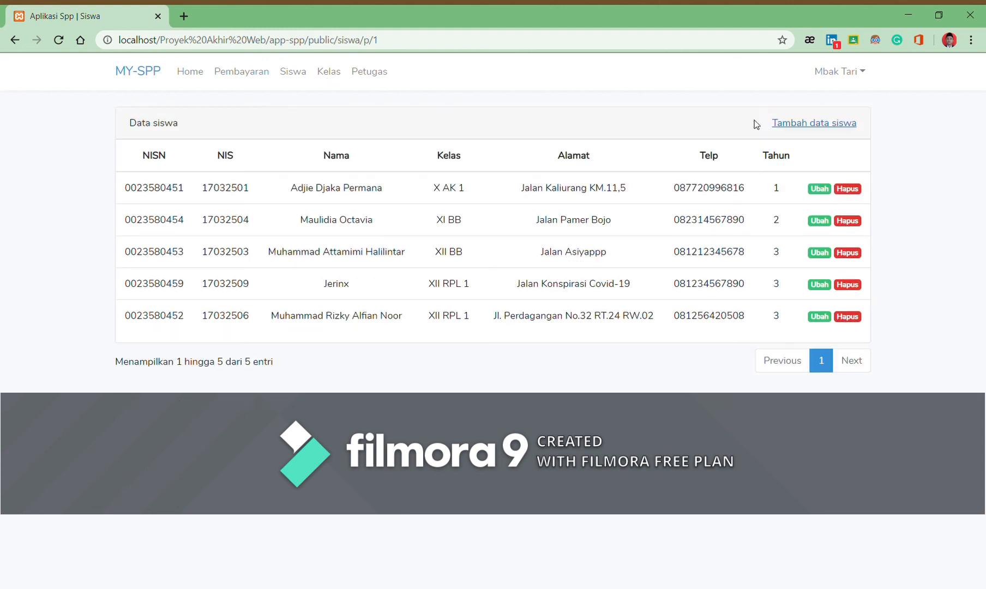
{"action": "left_click", "coordinate": [331, 81]}
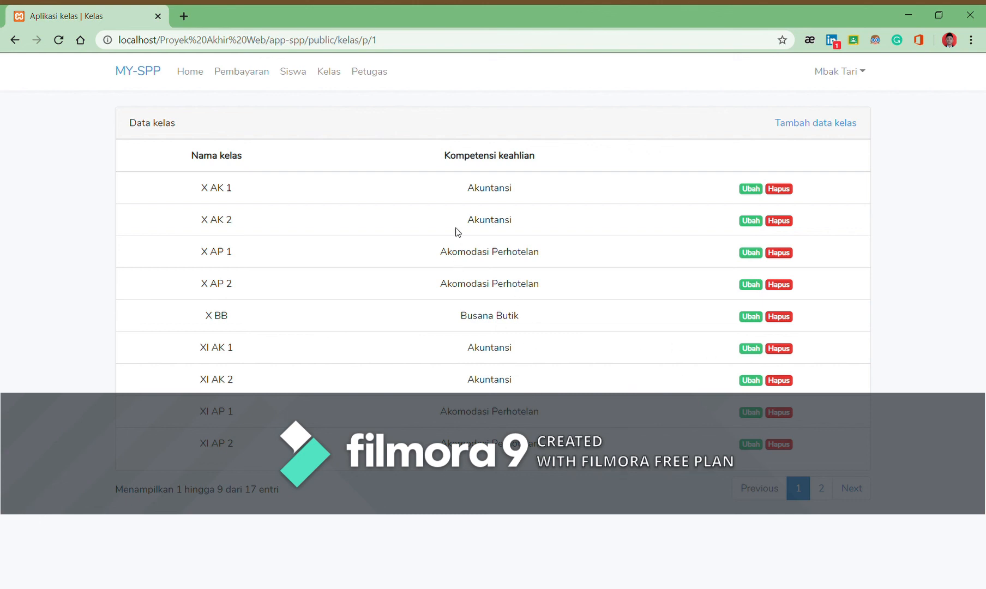
Add class X SI A with competency Sistem Informasi and check its new row
{"action": "left_click", "coordinate": [829, 124]}
{"action": "left_click", "coordinate": [537, 182]}
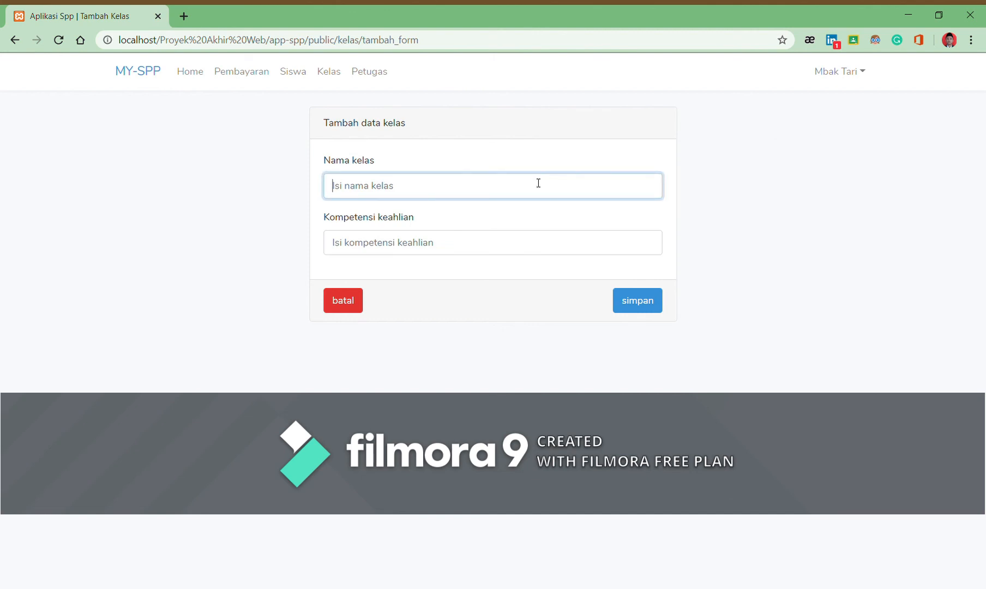
{"action": "type", "text": "X SI A"}
{"action": "left_click", "coordinate": [516, 245]}
{"action": "type", "text": "Sistem If"}
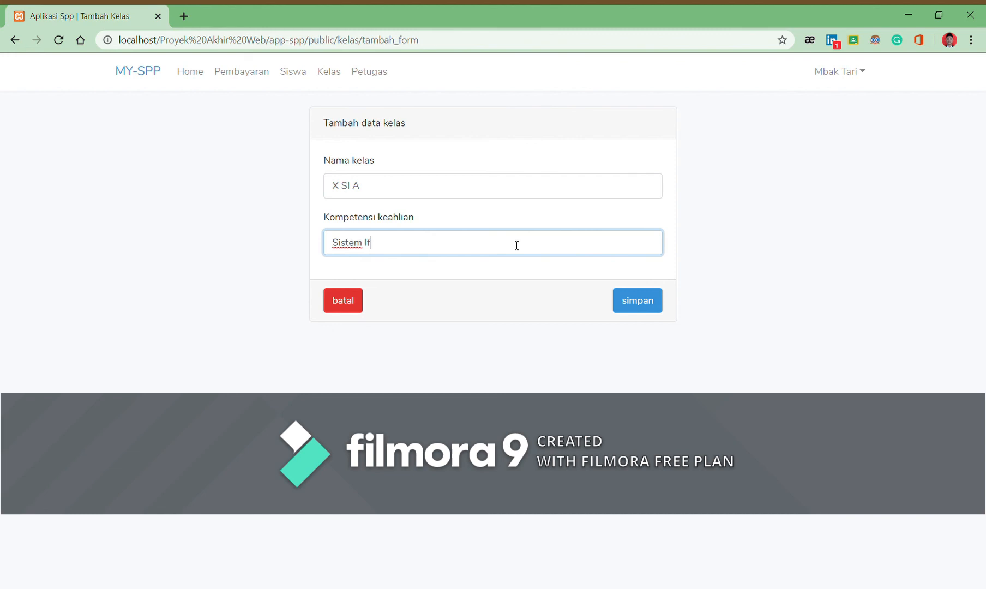
{"action": "key", "text": "BackSpace"}
{"action": "type", "text": "nformasi"}
{"action": "left_click", "coordinate": [659, 306]}
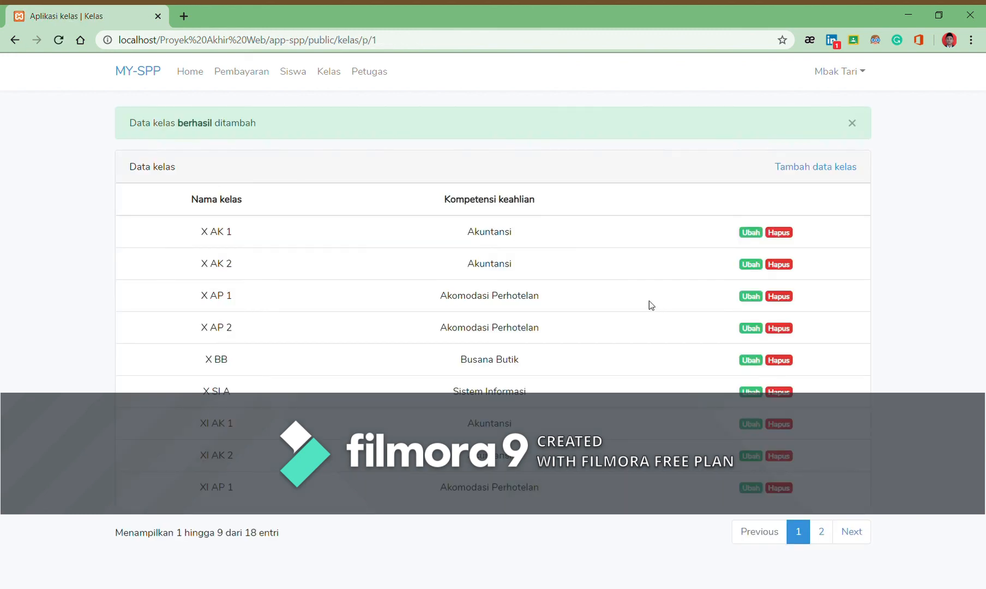
{"action": "left_click_drag", "start_coordinate": [202, 392], "coordinate": [238, 394]}
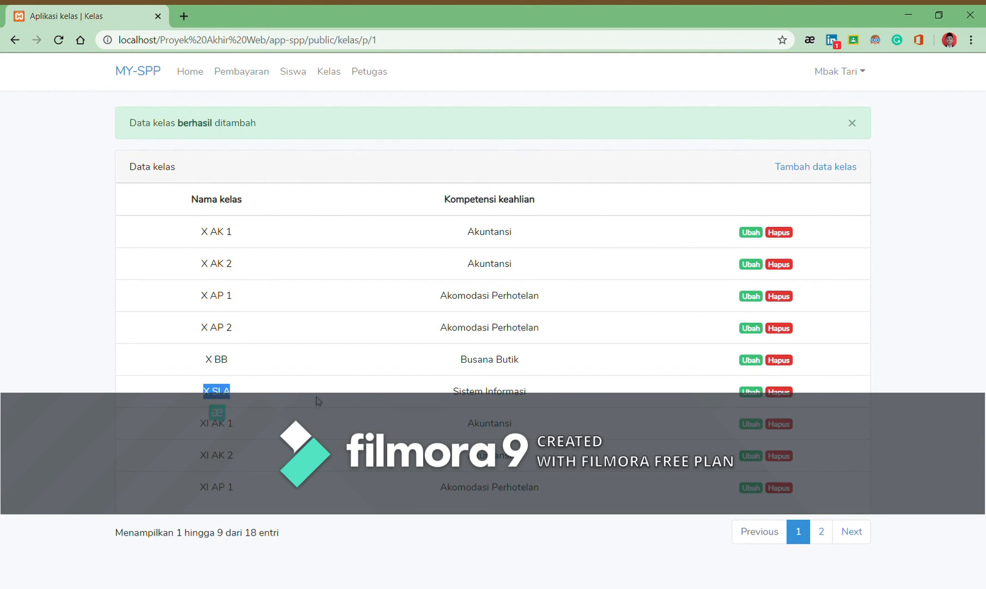
{"action": "left_click_drag", "start_coordinate": [452, 392], "coordinate": [545, 396]}
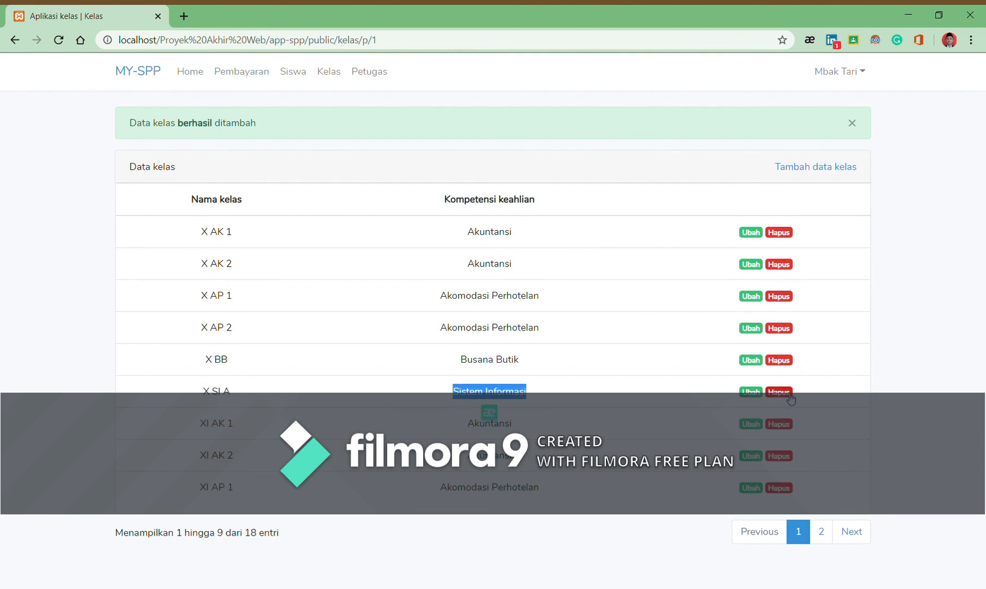
Change the X SI A class's competency to Sistem Inspirasi and save it
{"action": "left_click", "coordinate": [755, 394]}
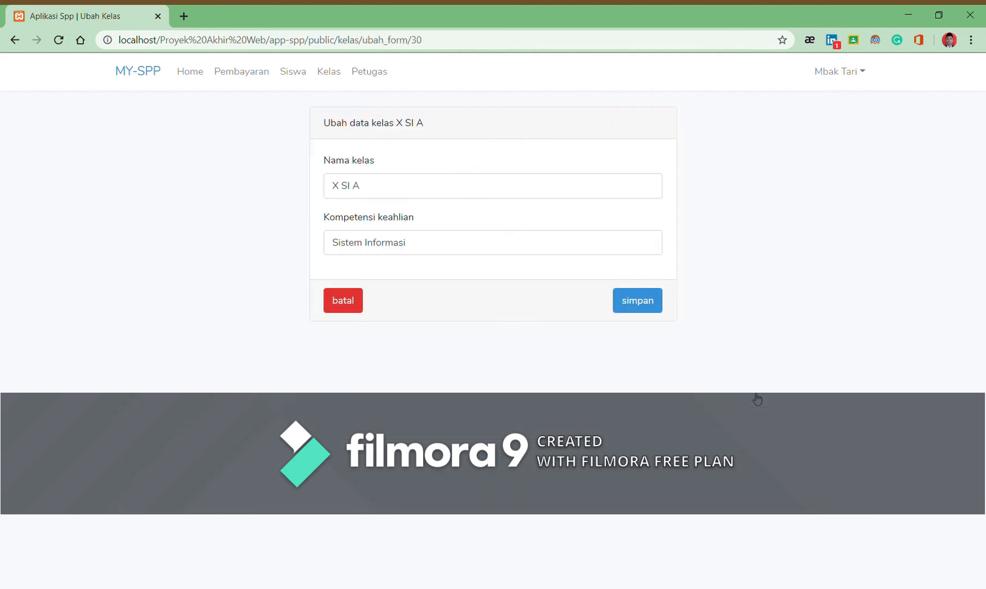
{"action": "left_click", "coordinate": [425, 250]}
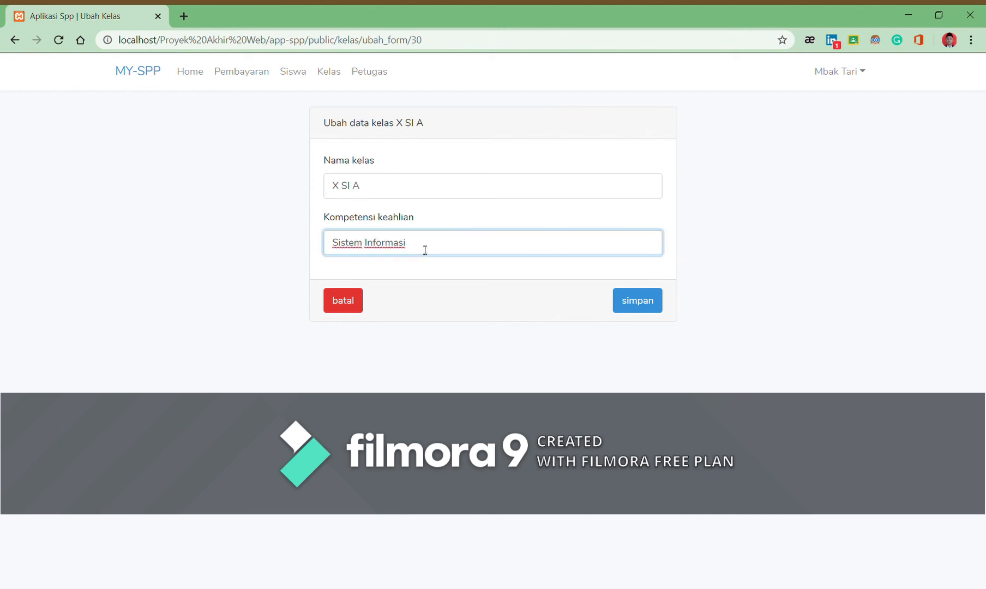
{"action": "key", "text": "BackSpace"}
{"action": "key", "text": "BackSpace"}
{"action": "key", "text": "BackSpace"}
{"action": "key", "text": "BackSpace"}
{"action": "key", "text": "BackSpace"}
{"action": "key", "text": "BackSpace"}
{"action": "key", "text": "BackSpace"}
{"action": "key", "text": "BackSpace"}
{"action": "type", "text": "nspirasi"}
{"action": "left_click", "coordinate": [633, 306]}
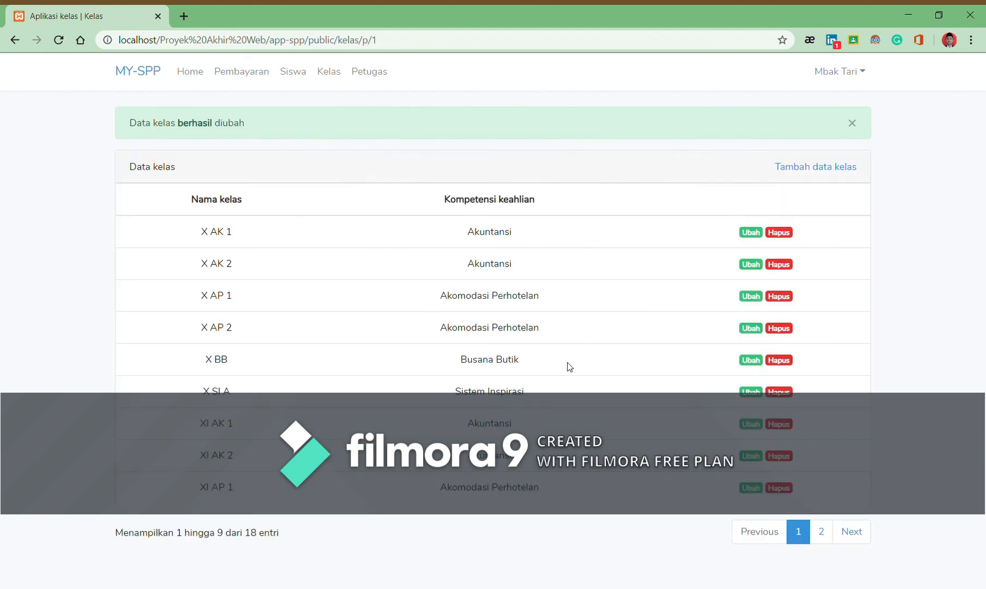
{"action": "left_click_drag", "start_coordinate": [488, 392], "coordinate": [525, 391]}
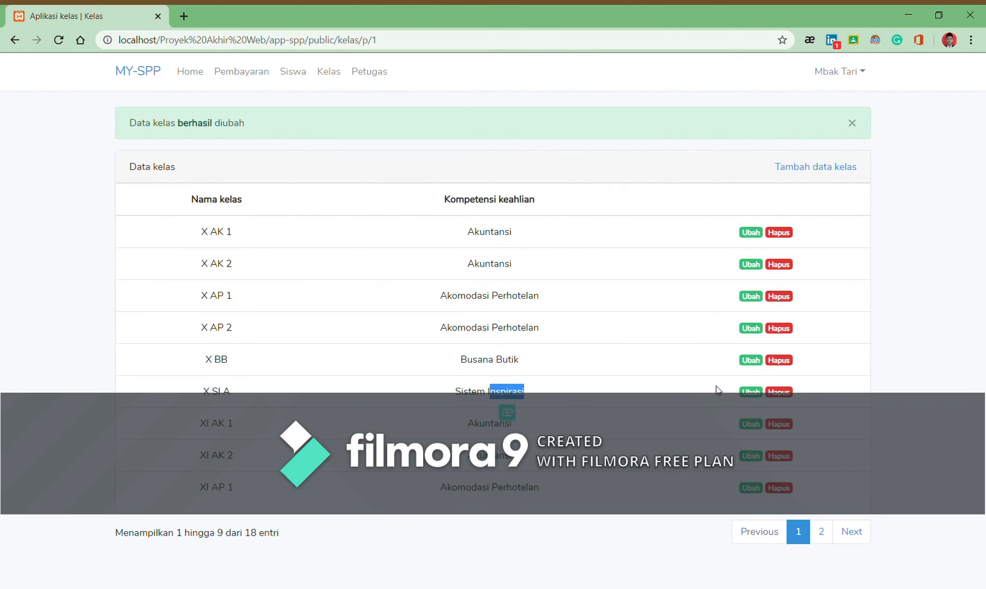
Delete the X SI A class and confirm the deletion
{"action": "left_click", "coordinate": [788, 392]}
{"action": "left_click", "coordinate": [557, 121]}
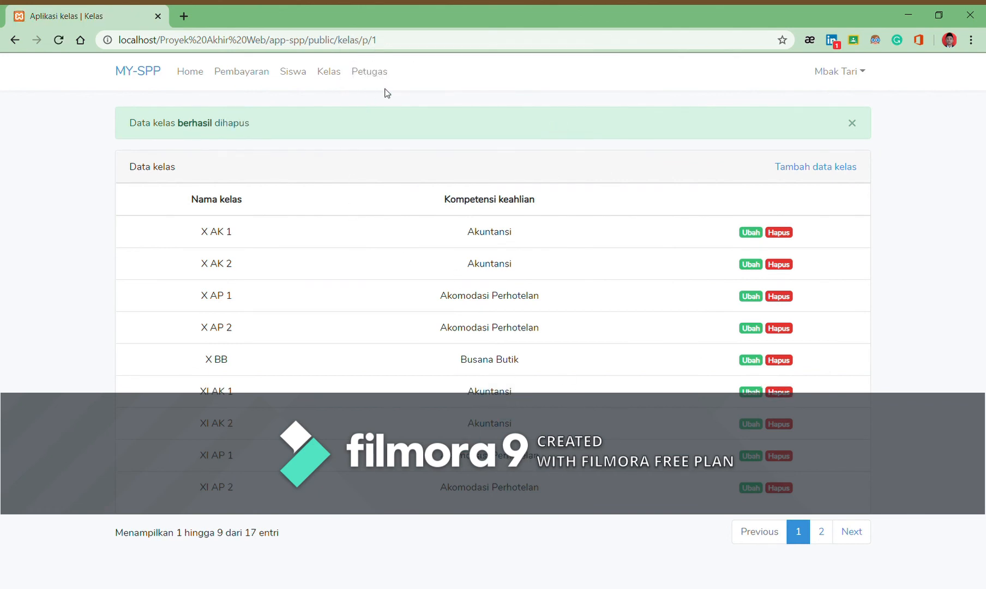
{"action": "left_click", "coordinate": [852, 124]}
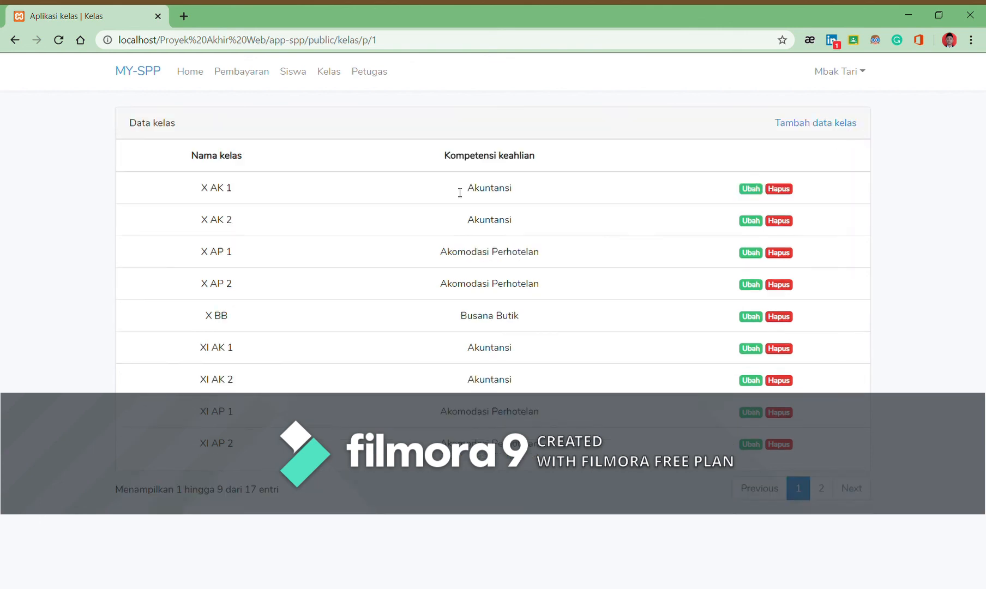
Go to the Petugas officer list and open the Tambah data petugas form
{"action": "left_click", "coordinate": [371, 78]}
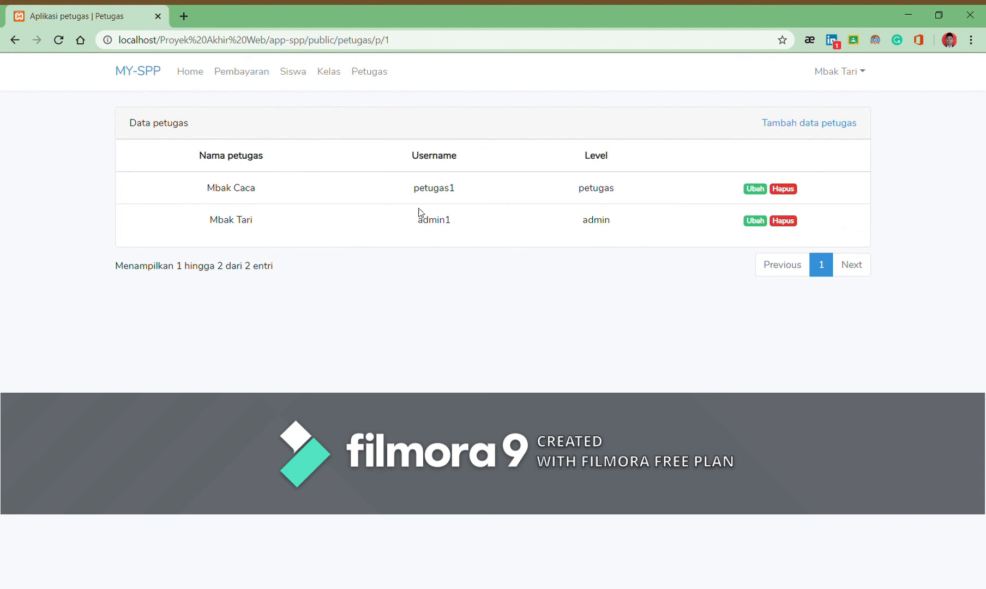
{"action": "left_click", "coordinate": [819, 134]}
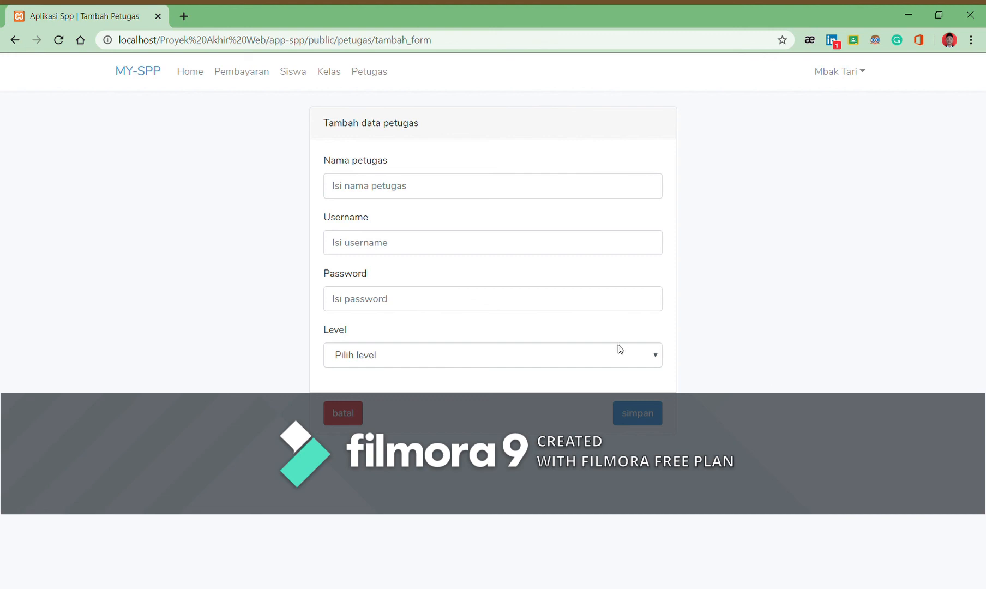
Enter the new officer's full name and username
{"action": "left_click", "coordinate": [475, 198]}
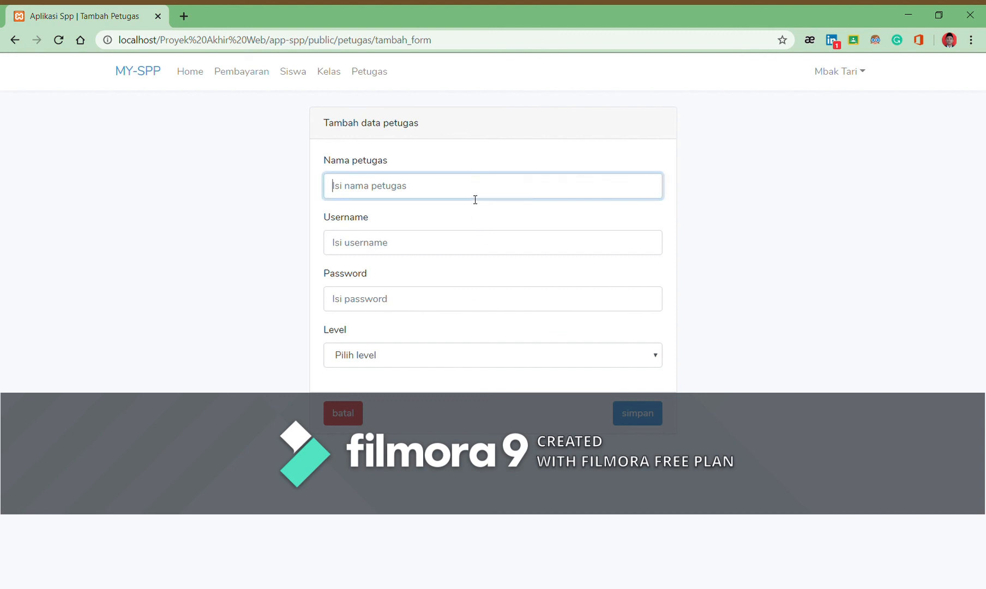
{"action": "type", "text": "Mas Adjie"}
{"action": "left_click", "coordinate": [506, 243]}
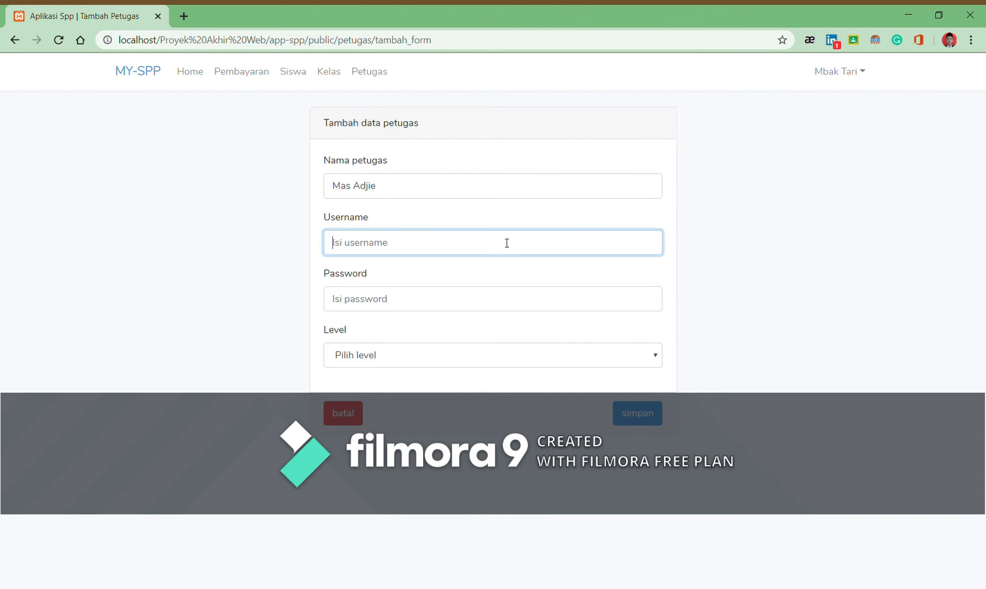
{"action": "type", "text": "Pet"}
{"action": "key", "text": "BackSpace"}
{"action": "key", "text": "BackSpace"}
{"action": "type", "text": "petugas2"}
Enter the officer's password, set the level to Petugas, and save
{"action": "left_click", "coordinate": [499, 294]}
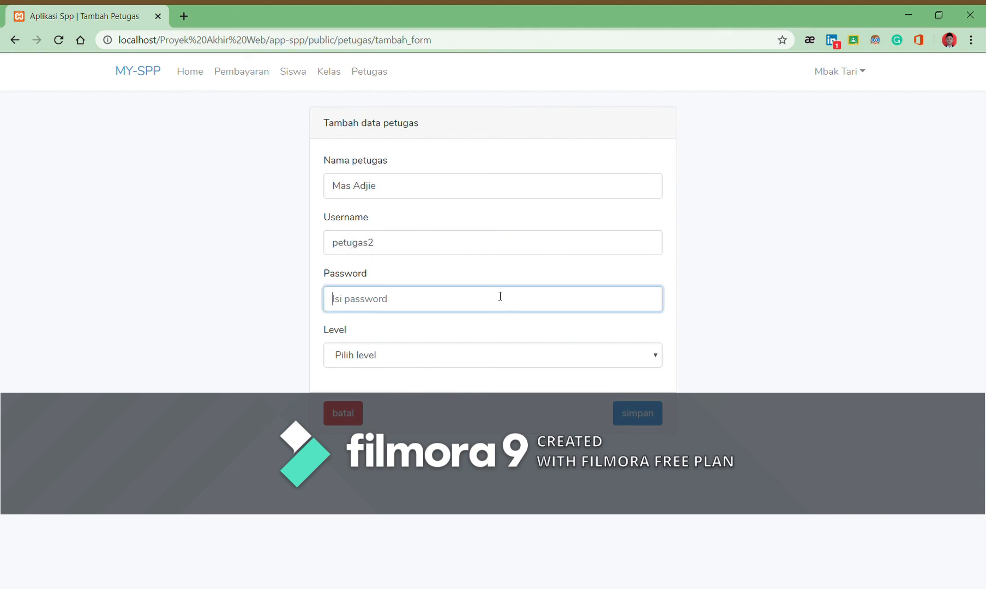
{"action": "type", "text": "123"}
{"action": "key", "text": "Tab"}
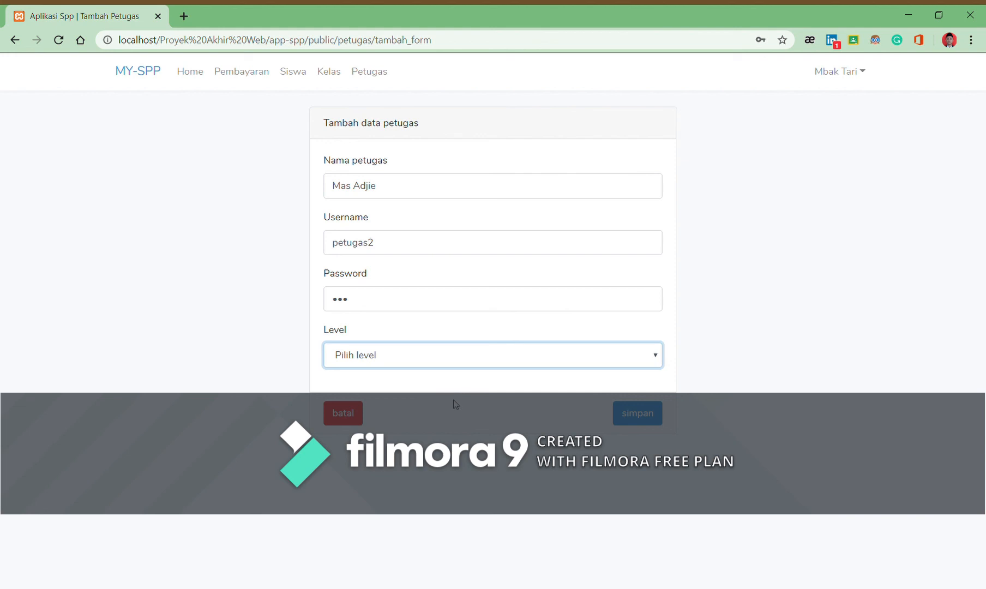
{"action": "key", "text": "p"}
{"action": "left_click", "coordinate": [636, 414]}
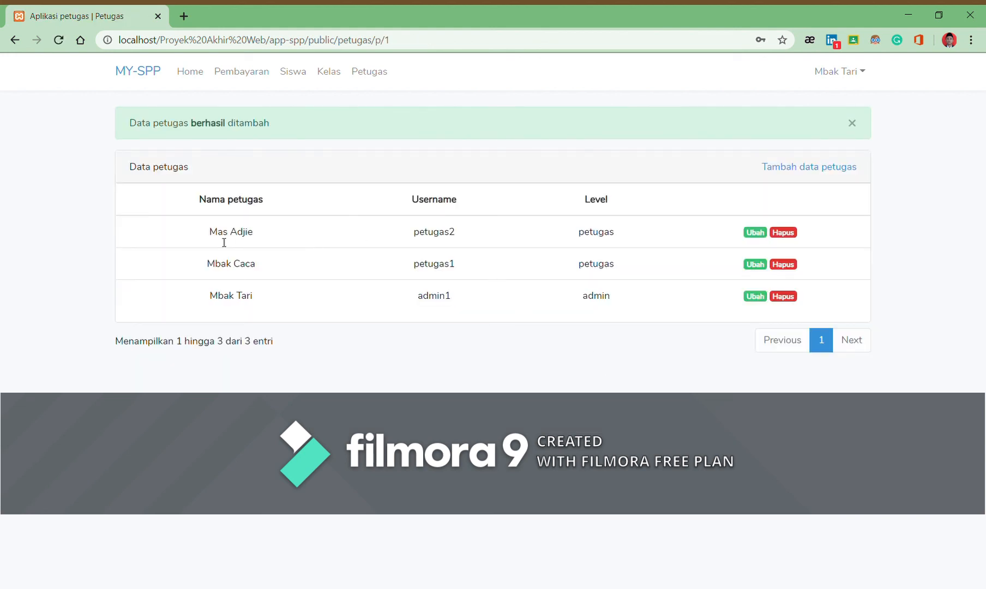
Highlight the new officer's name, username and level in the officer list
{"action": "left_click_drag", "start_coordinate": [210, 238], "coordinate": [256, 238]}
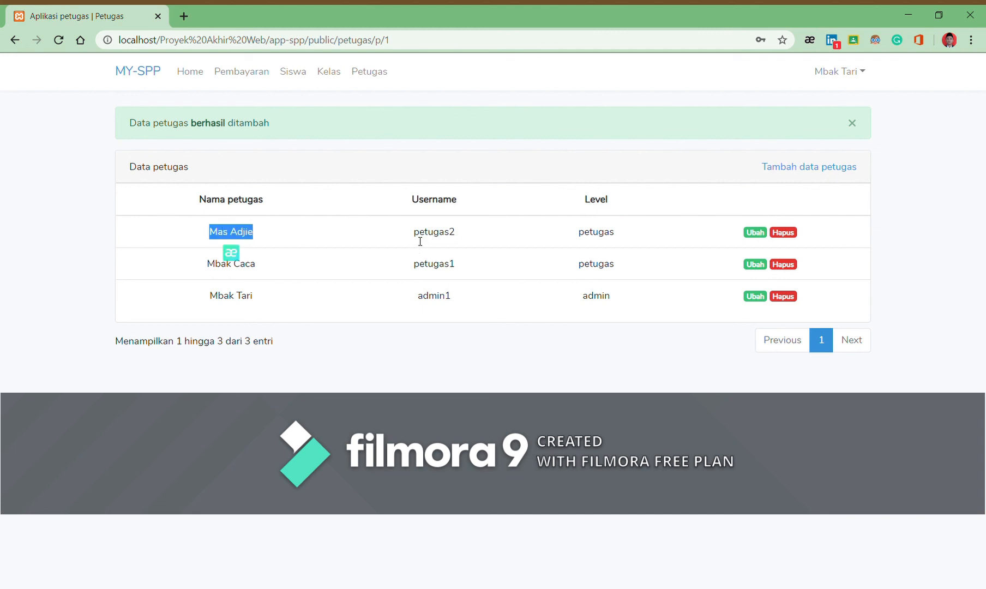
{"action": "left_click_drag", "start_coordinate": [414, 238], "coordinate": [455, 238]}
{"action": "left_click_drag", "start_coordinate": [578, 233], "coordinate": [619, 234]}
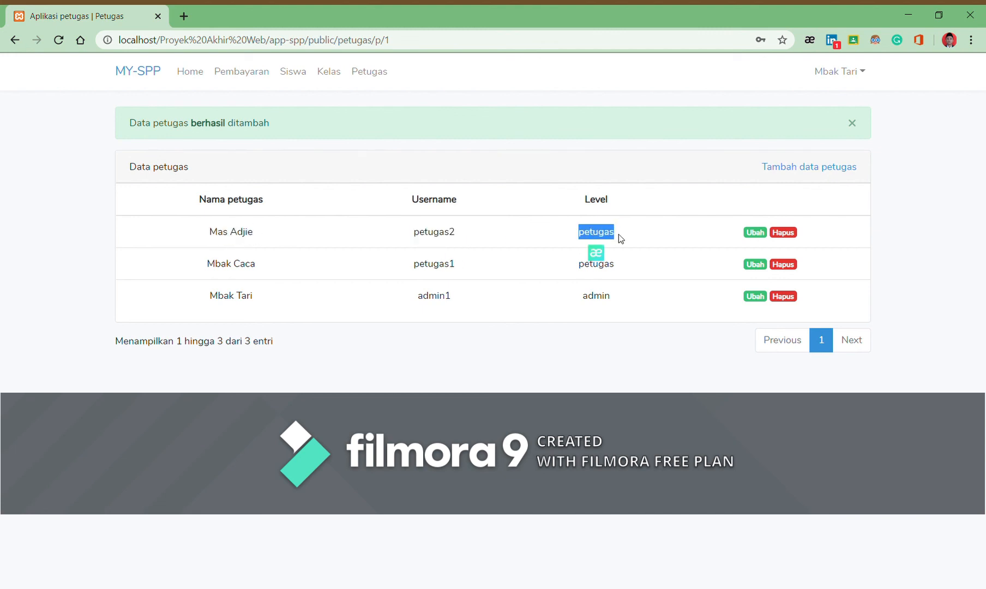
{"action": "left_click", "coordinate": [730, 224]}
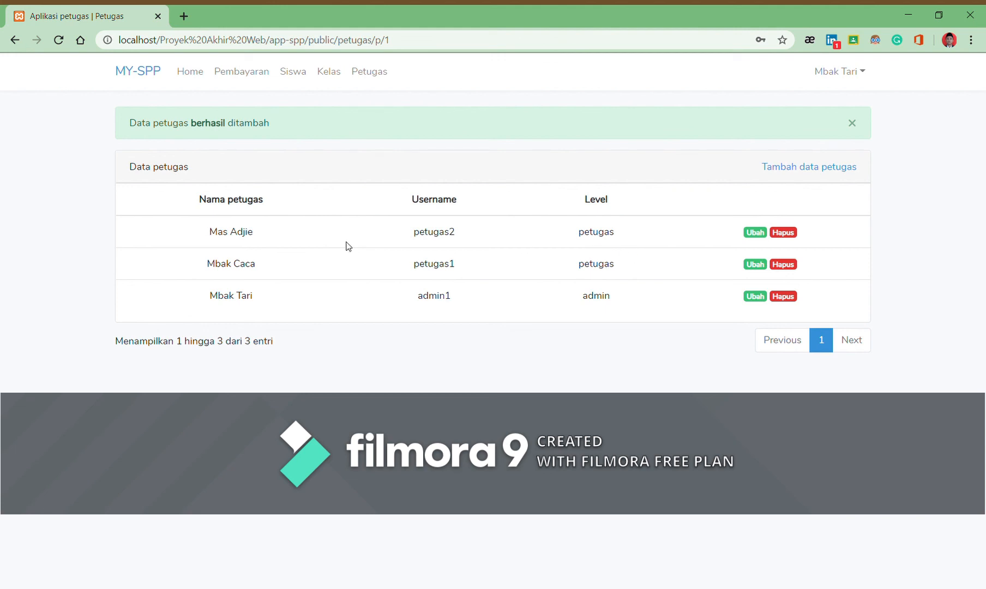
{"action": "left_click_drag", "start_coordinate": [211, 235], "coordinate": [263, 235]}
{"action": "left_click_drag", "start_coordinate": [413, 234], "coordinate": [469, 240]}
{"action": "left_click_drag", "start_coordinate": [579, 234], "coordinate": [615, 239]}
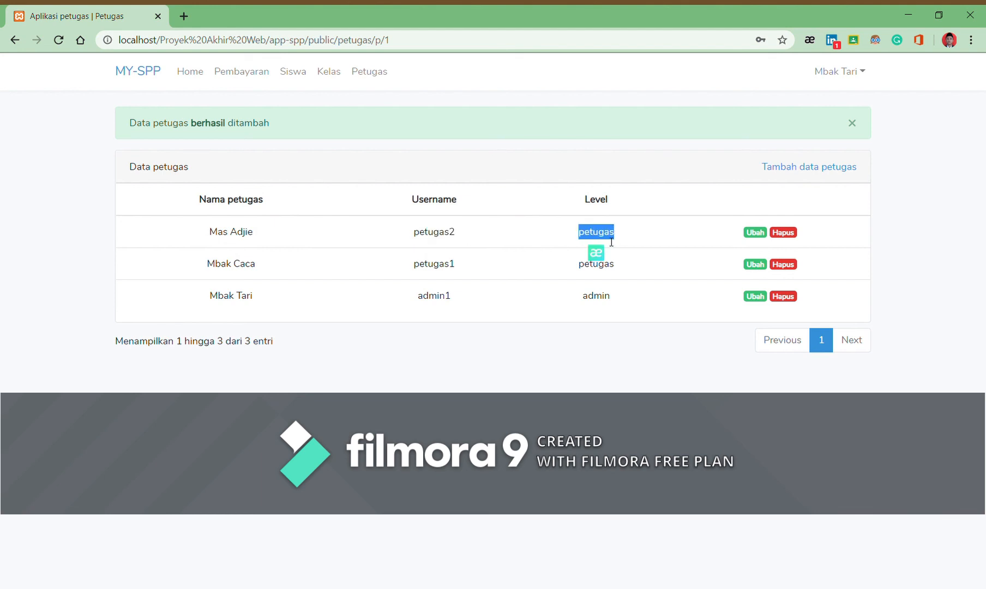
{"action": "left_click", "coordinate": [740, 241]}
Delete the new officer and confirm, leaving two officers listed
{"action": "left_click", "coordinate": [788, 234]}
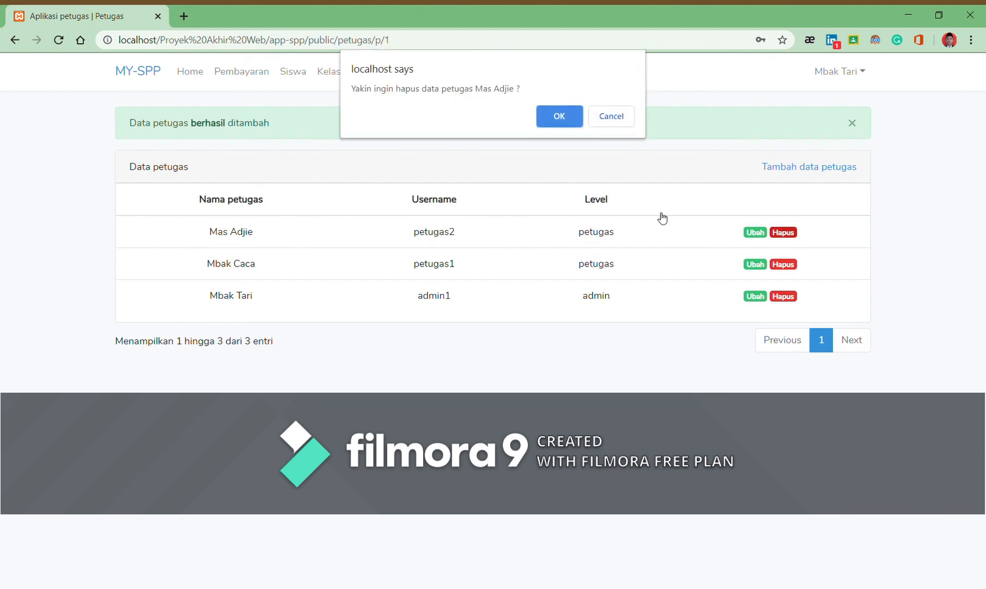
{"action": "left_click", "coordinate": [564, 117]}
{"action": "left_click_drag", "start_coordinate": [762, 308], "coordinate": [786, 309]}
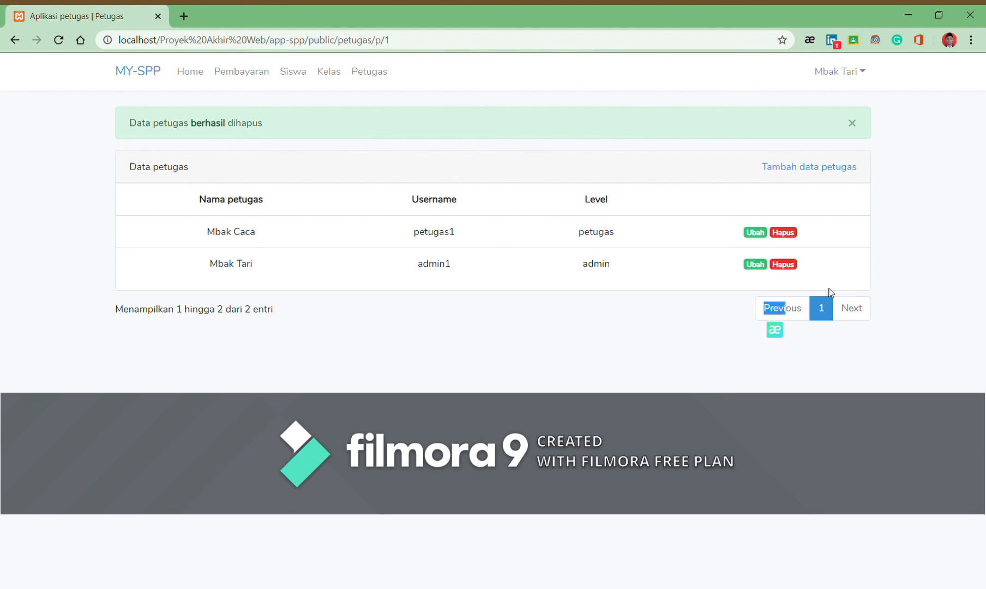
{"action": "left_click", "coordinate": [484, 382]}
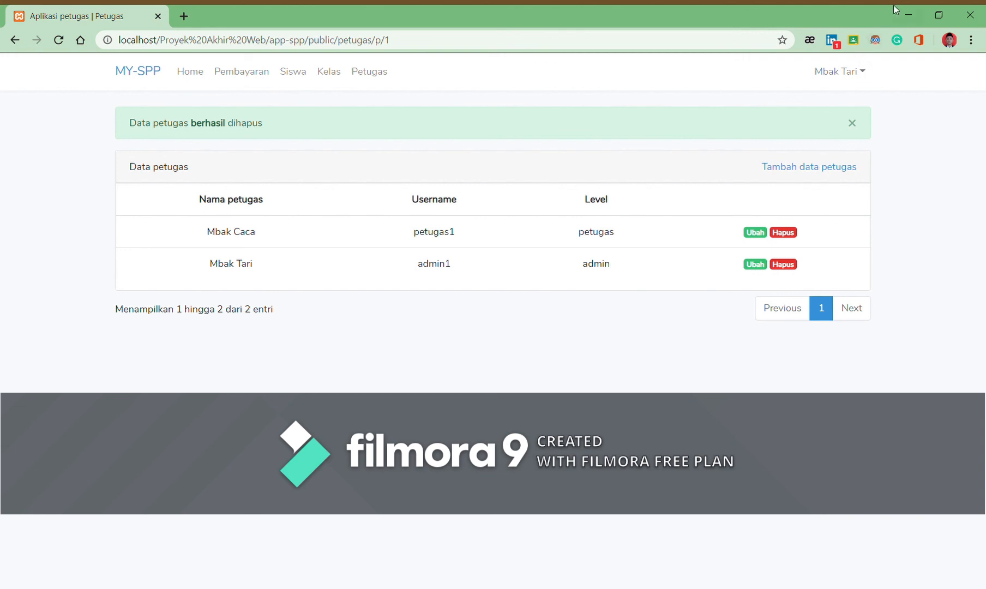
Choose Logout from the admin user-name menu at top right
{"action": "left_click", "coordinate": [867, 78]}
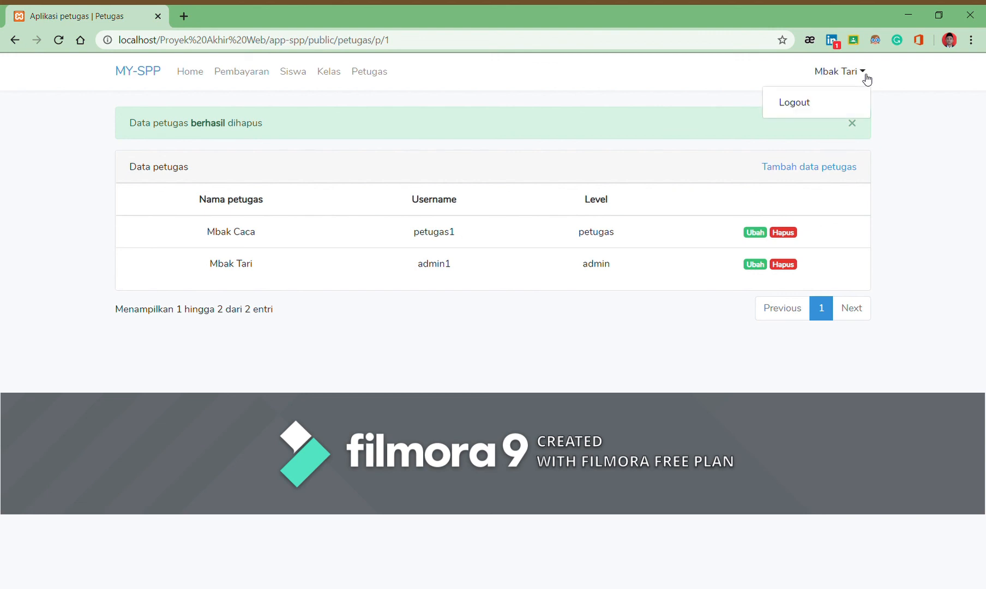
{"action": "left_click", "coordinate": [846, 102]}
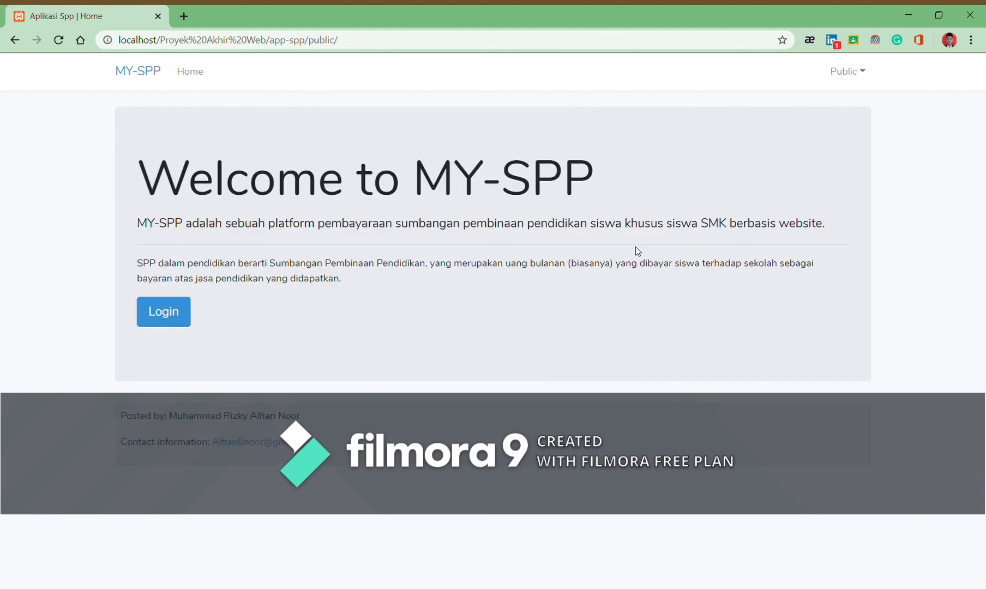